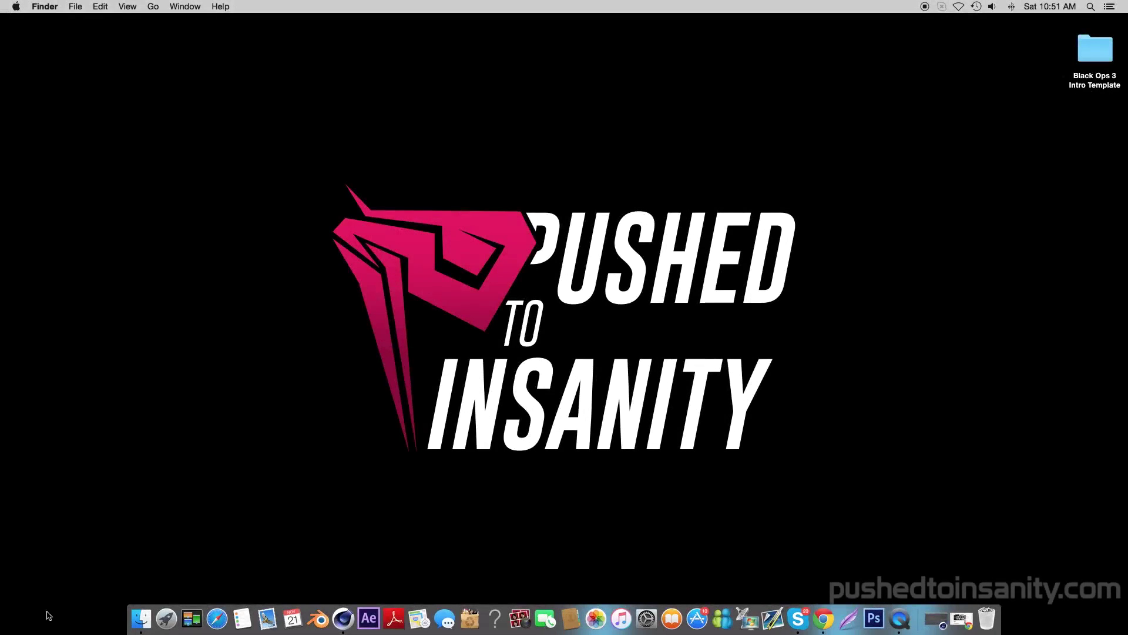
# Step: Open the Black Ops 3 Intro Template folder, Quick Look Shockwave.mov, then launch Black Ops 3 Template.c4d
pyautogui.moveTo(1098, 55); pyautogui.dragTo(497, 178)
pyautogui.doubleClick(498, 178)
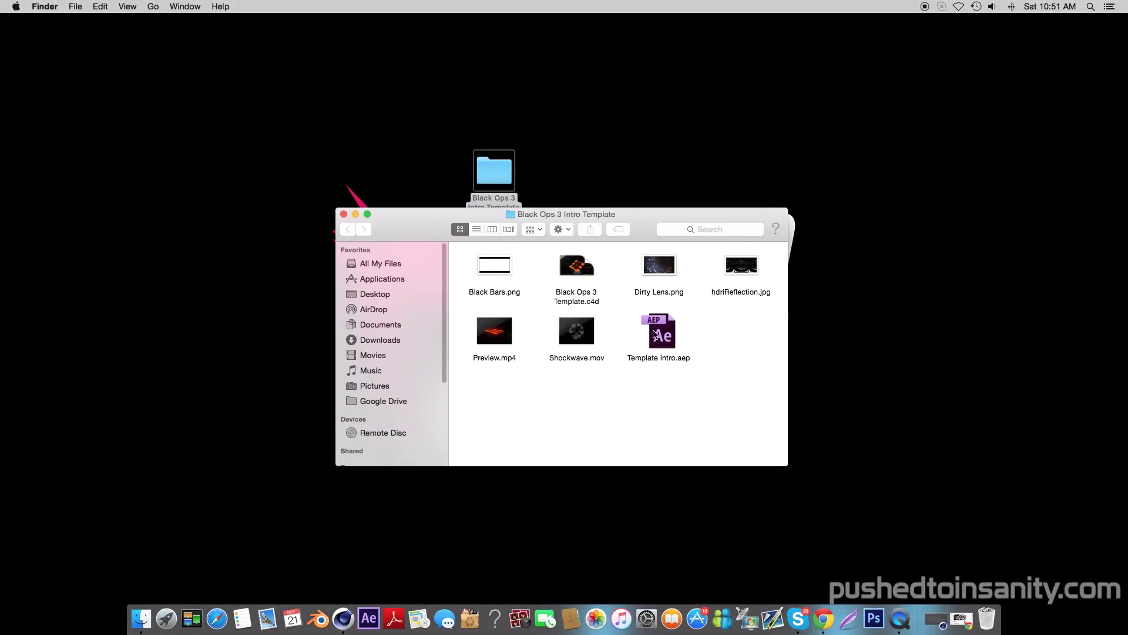
pyautogui.click(592, 342)
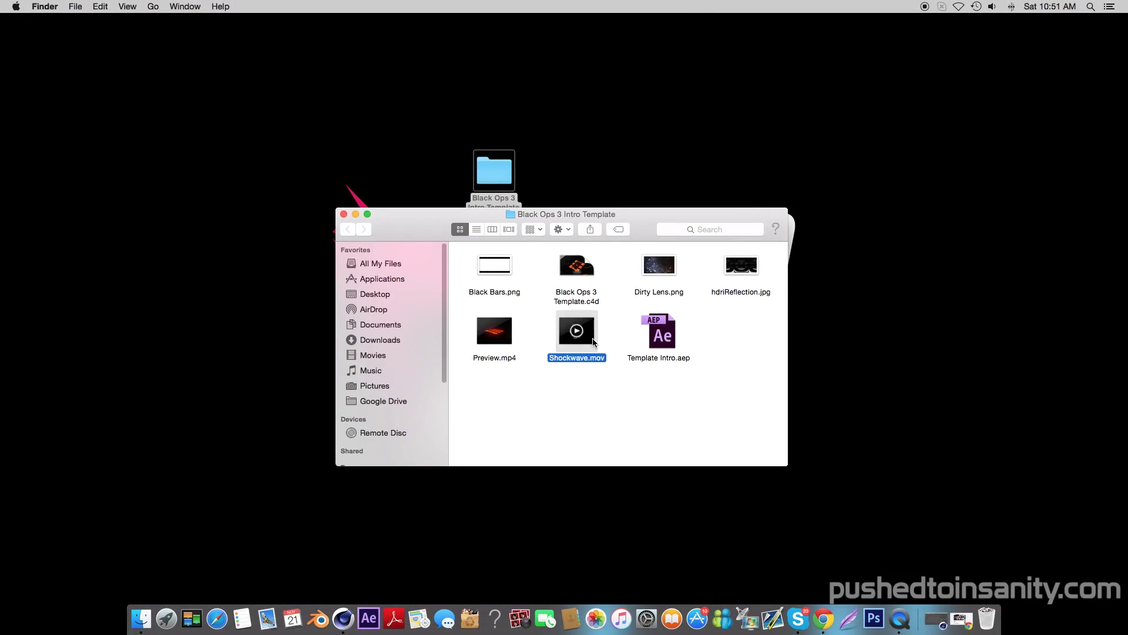
pyautogui.press('space')
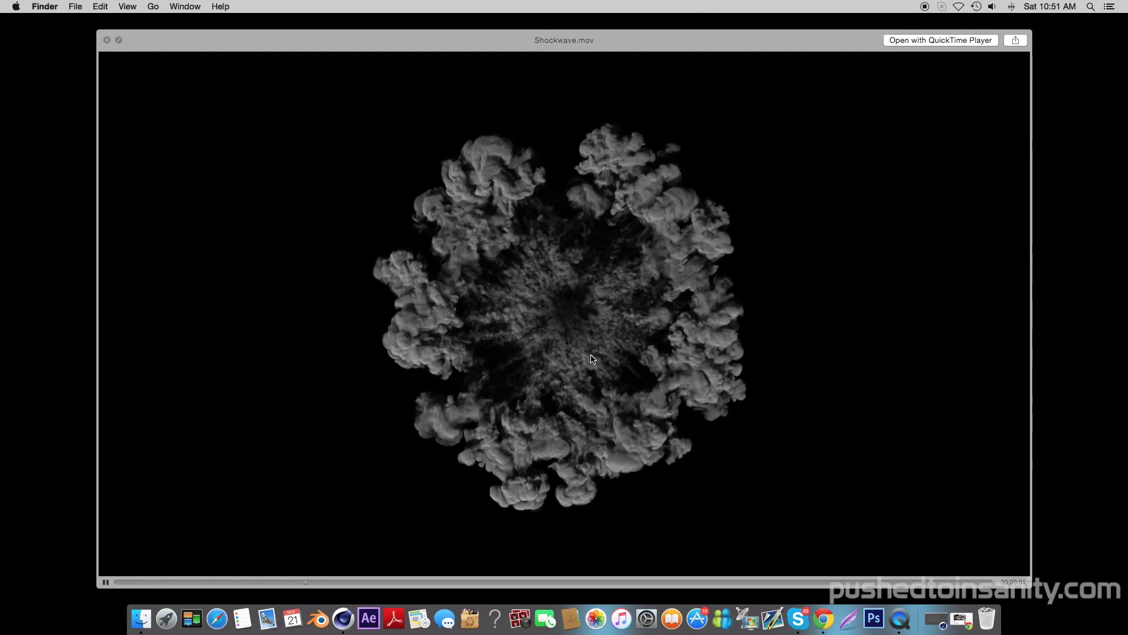
pyautogui.press('space')
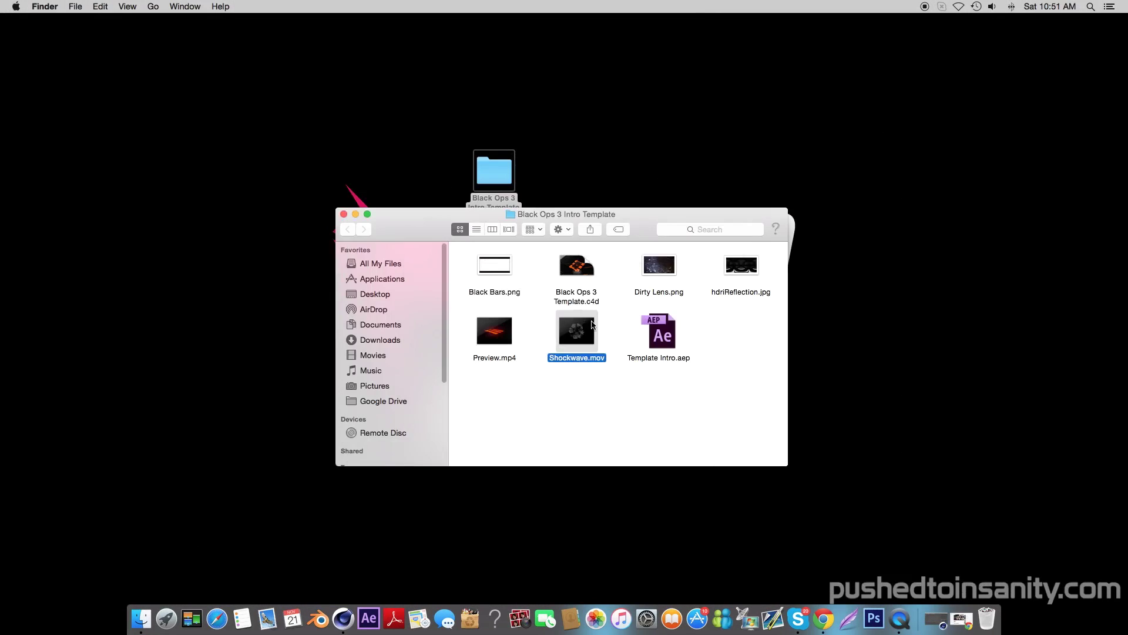
pyautogui.doubleClick(577, 268)
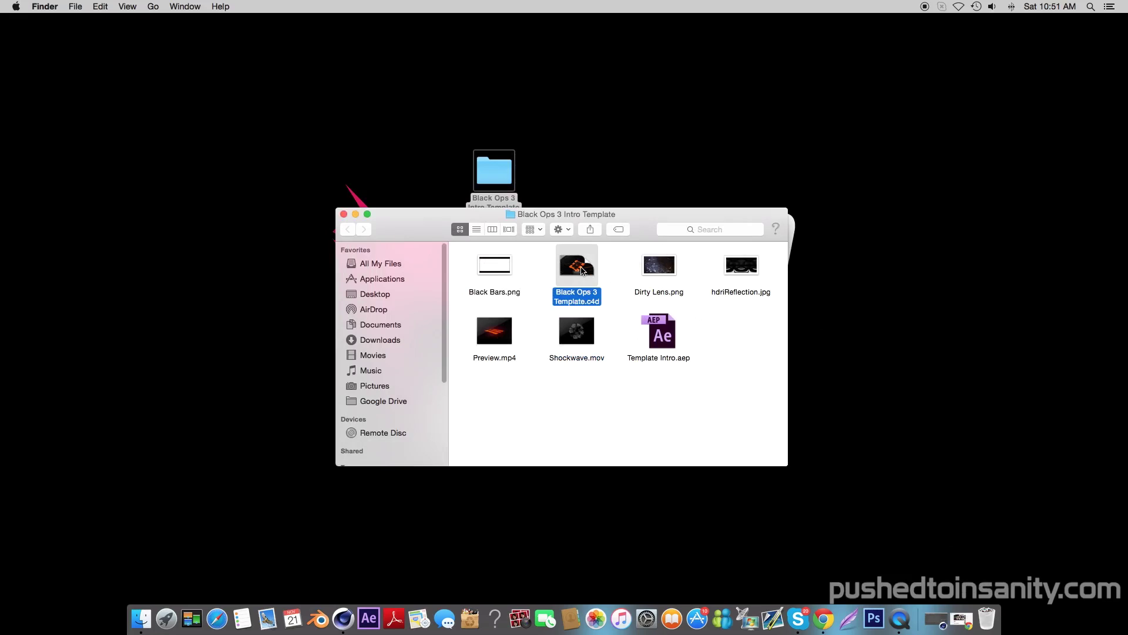
# Step: Close Finder, test-render the YOUR NAME scene in Cinema 4D and scrub to frame 154
pyautogui.click(344, 214)
pyautogui.click(943, 622)
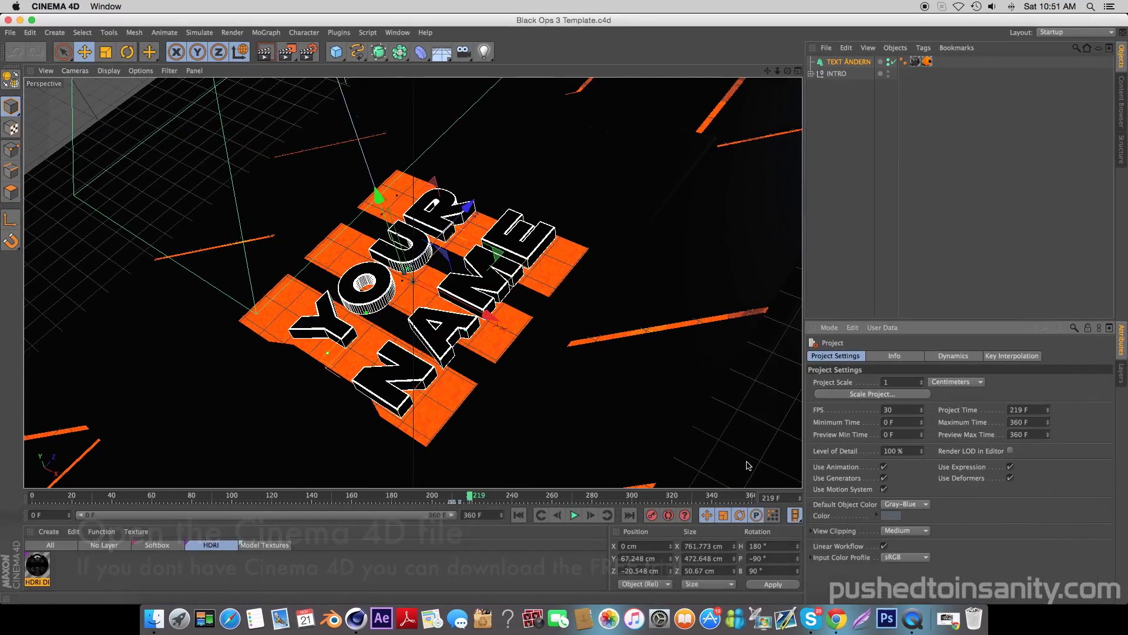
pyautogui.click(259, 57)
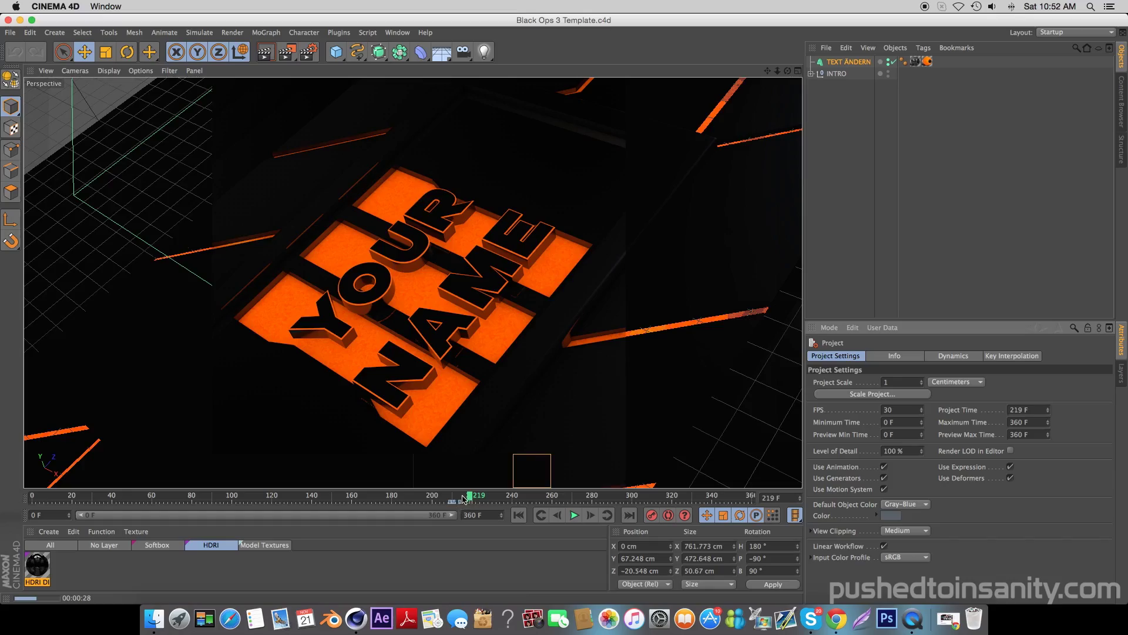
pyautogui.moveTo(469, 497); pyautogui.dragTo(549, 515)
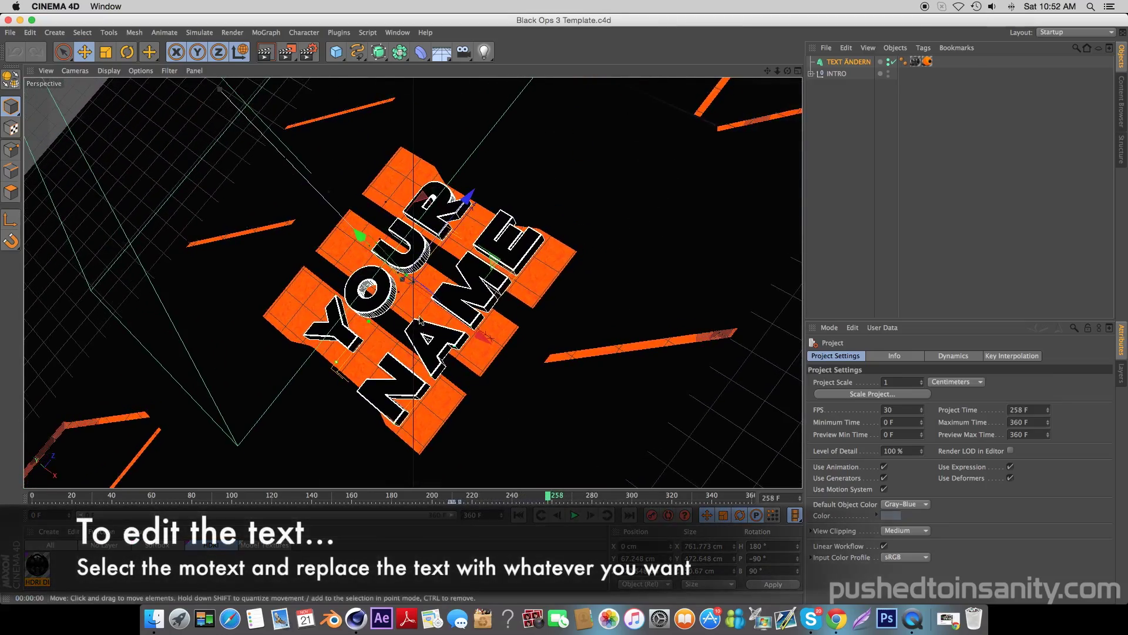
# Step: Change the TEXT ÄNDERN object's text from YOUR NAME to Pushed Insanity
pyautogui.click(846, 63)
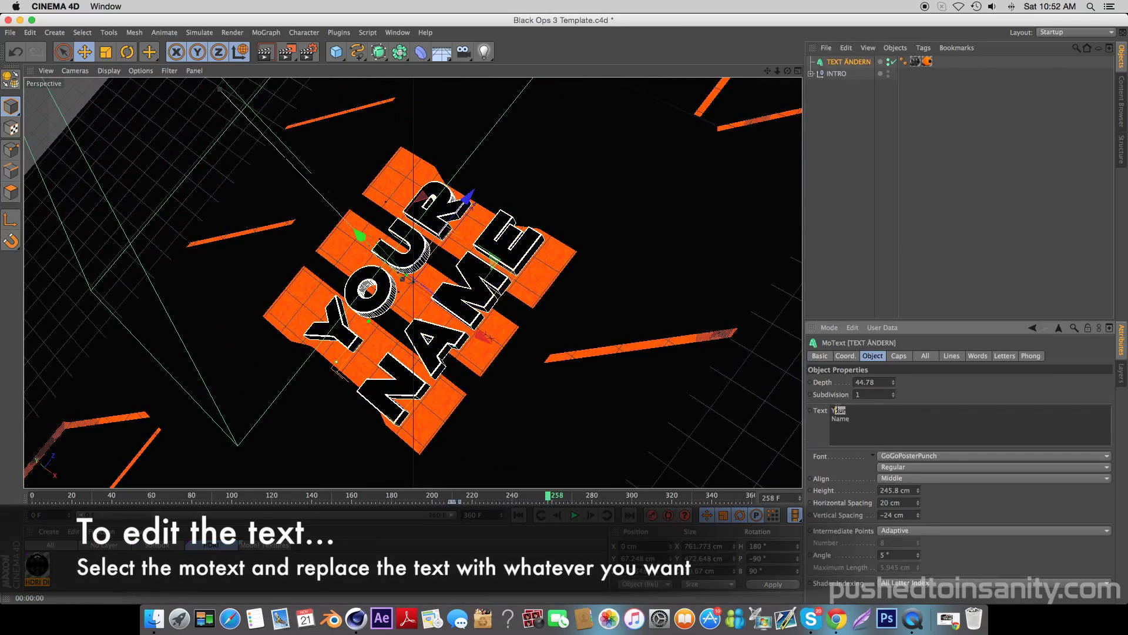
pyautogui.click(852, 123)
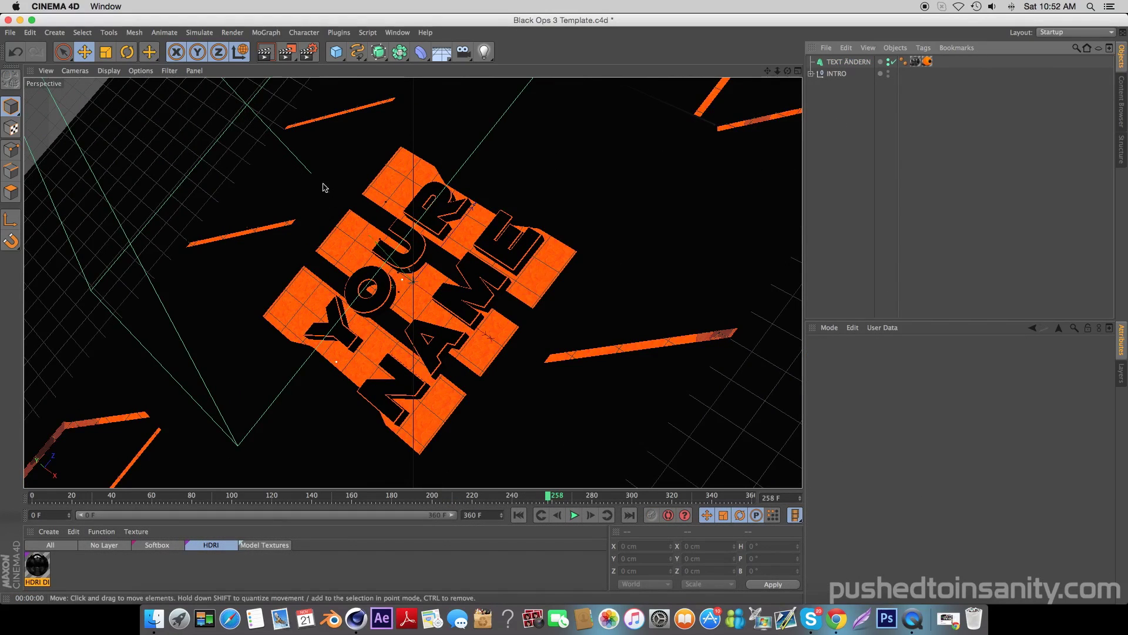
pyautogui.click(842, 63)
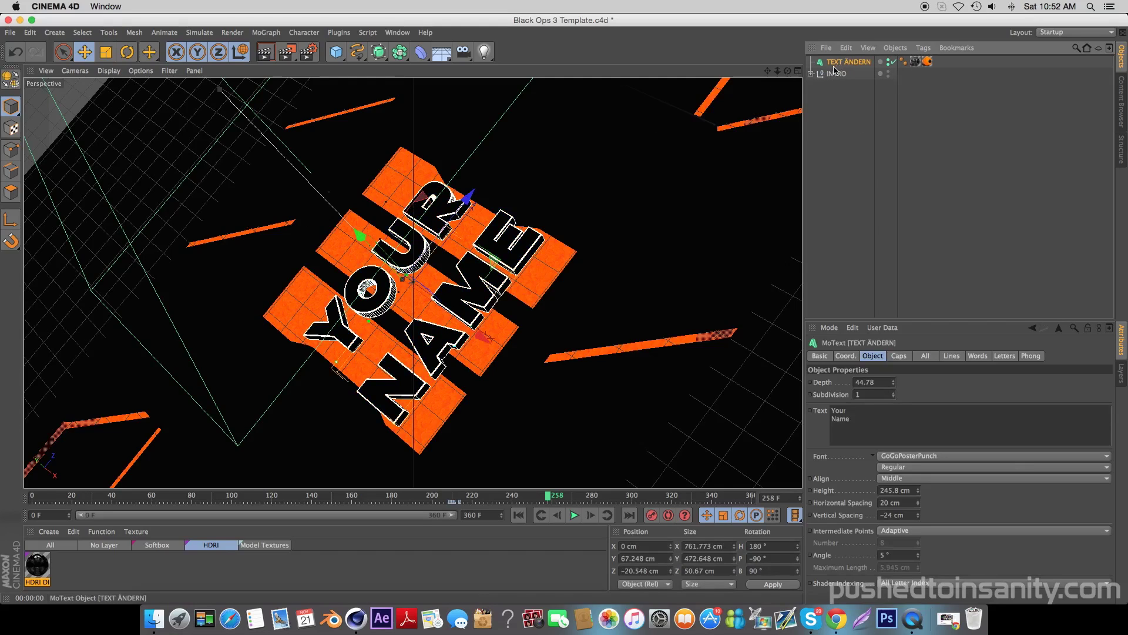
pyautogui.click(855, 411)
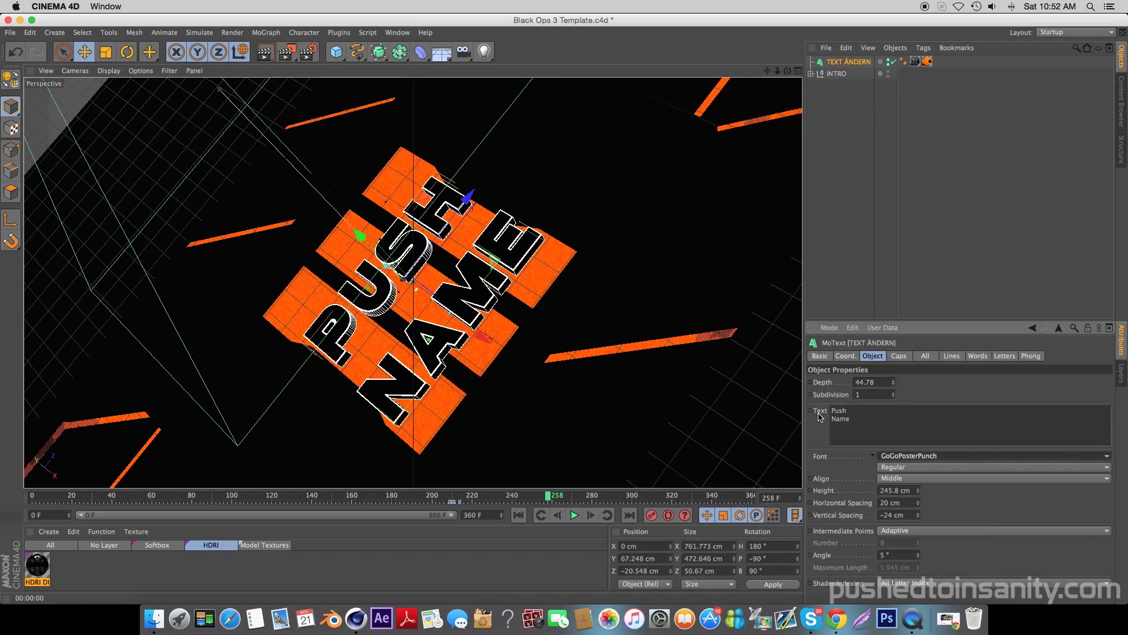
pyautogui.moveTo(878, 419); pyautogui.dragTo(775, 422)
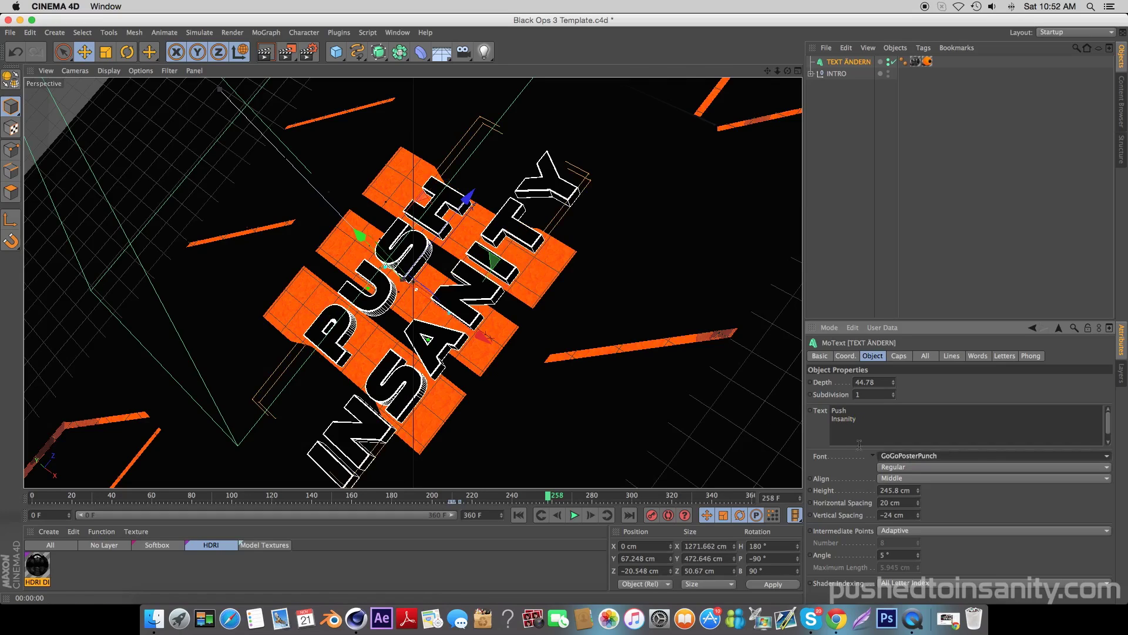
pyautogui.click(859, 410)
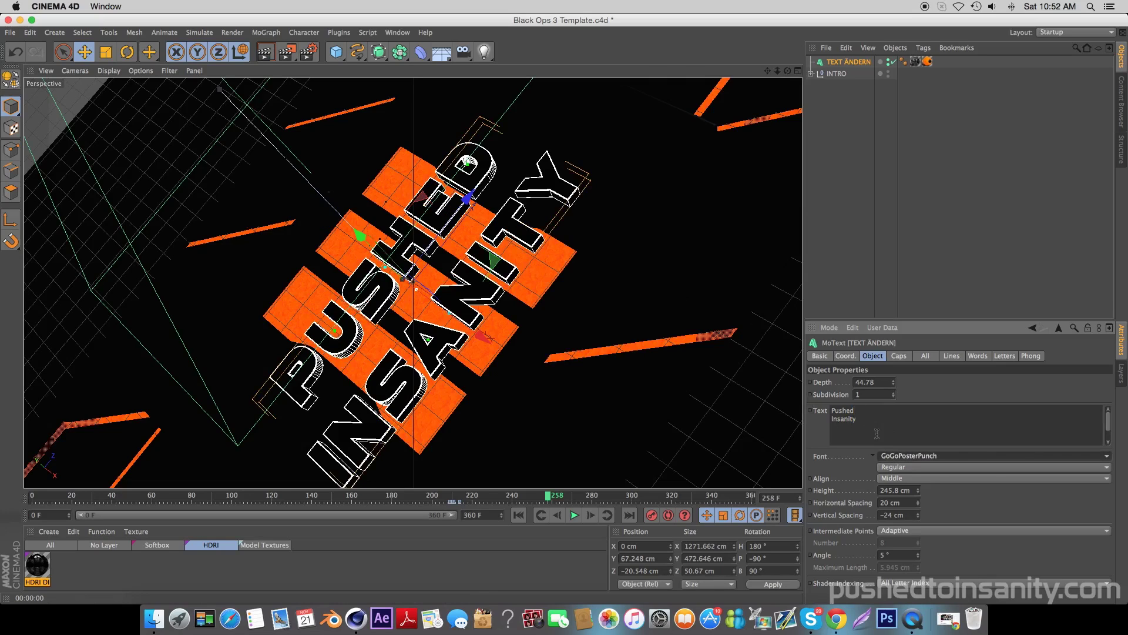
# Step: Reduce the text height to 123.8 cm so it fits the orange panels
pyautogui.moveTo(918, 490); pyautogui.dragTo(917, 551)
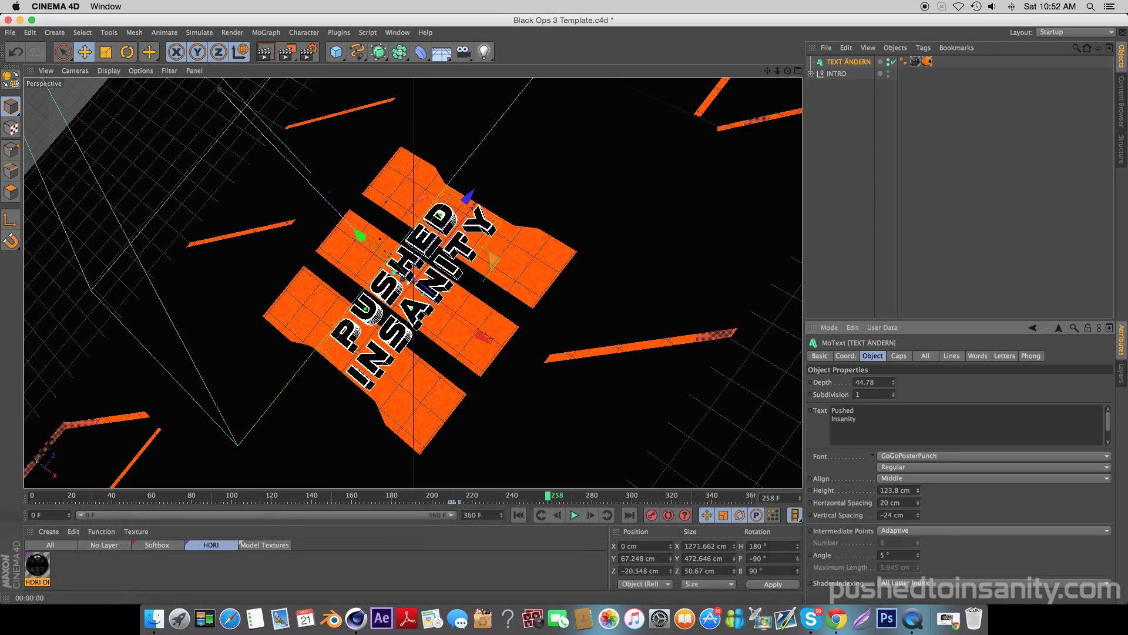
pyautogui.moveTo(554, 497); pyautogui.dragTo(526, 497)
pyautogui.click(831, 221)
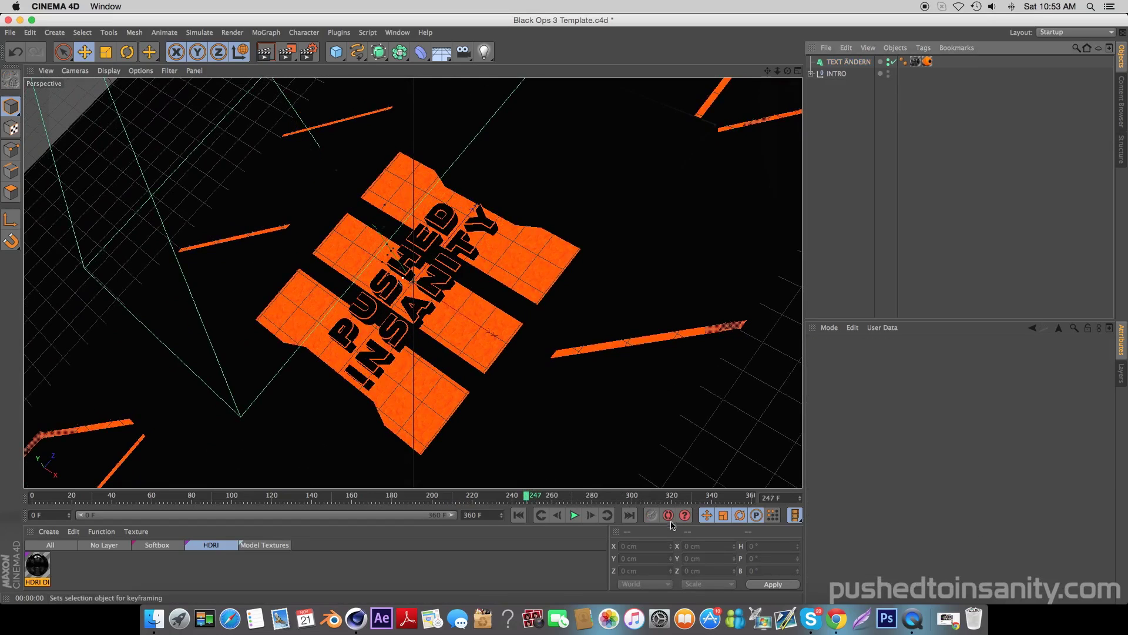
# Step: Set the Render Settings save path to 'render' in a new Render folder inside the template folder
pyautogui.moveTo(541, 500); pyautogui.dragTo(494, 469)
pyautogui.click(309, 52)
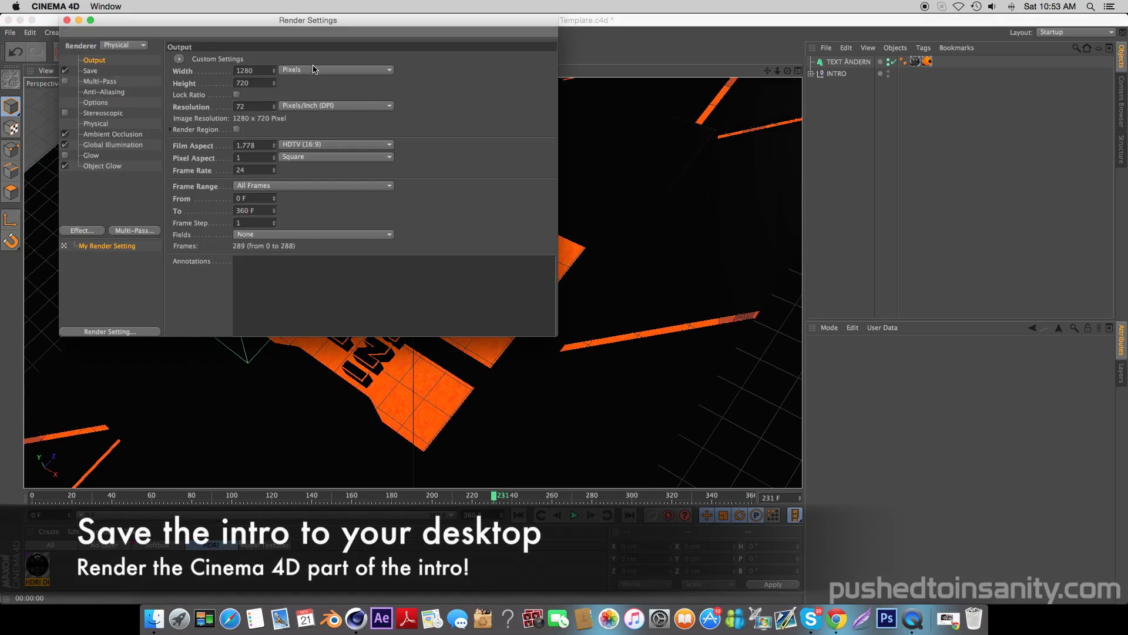
pyautogui.click(143, 71)
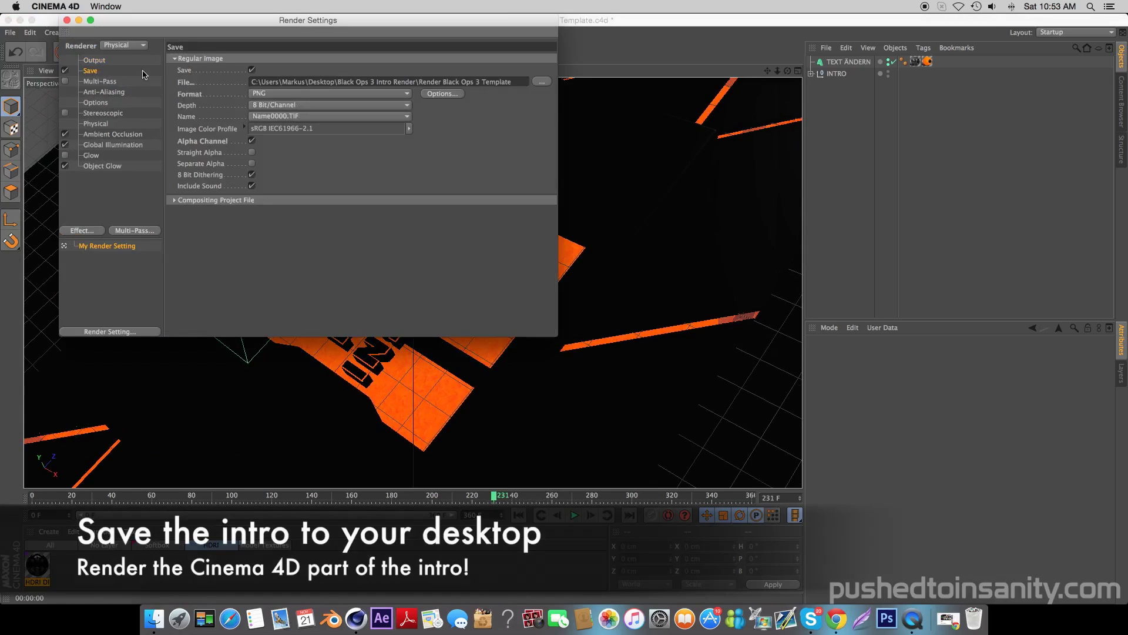
pyautogui.click(536, 84)
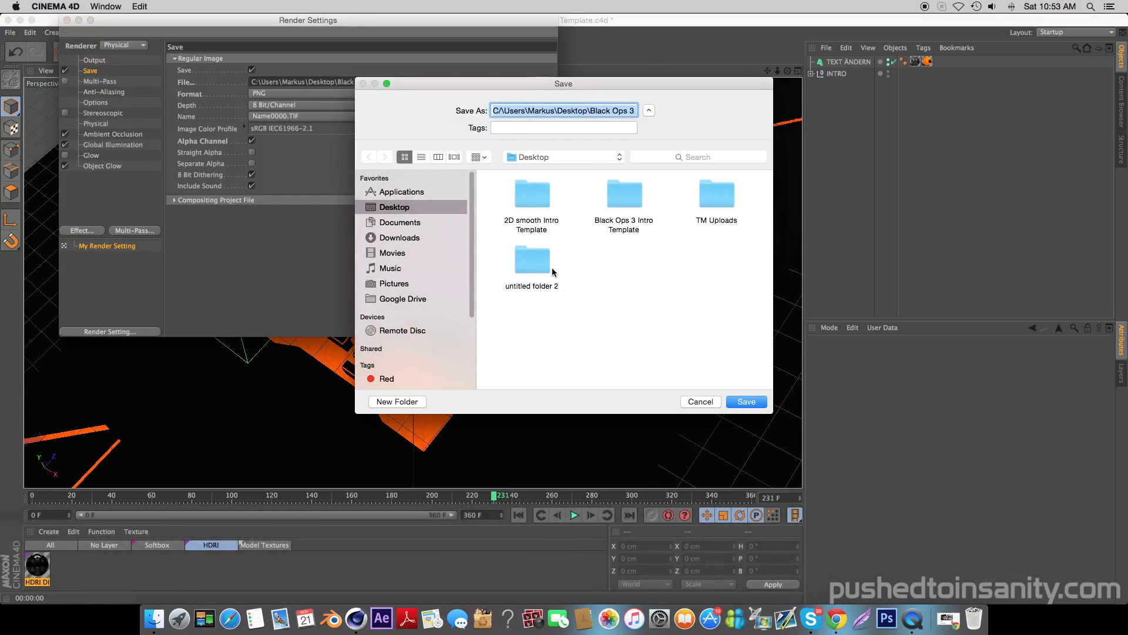
pyautogui.doubleClick(597, 203)
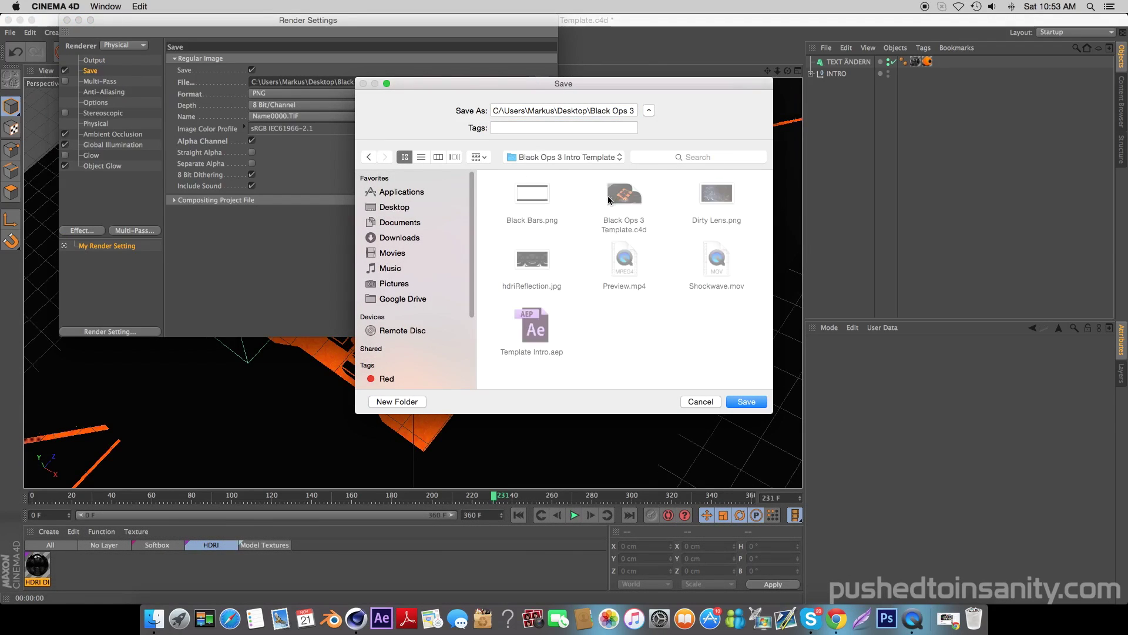
pyautogui.click(410, 402)
pyautogui.write('Render')
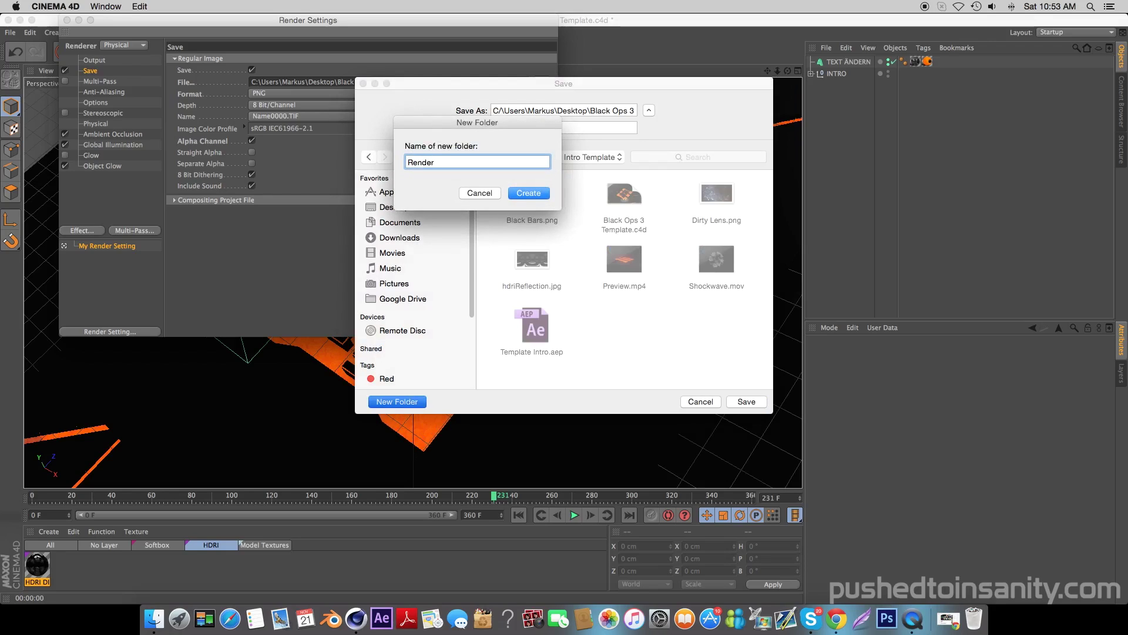
pyautogui.press('Return')
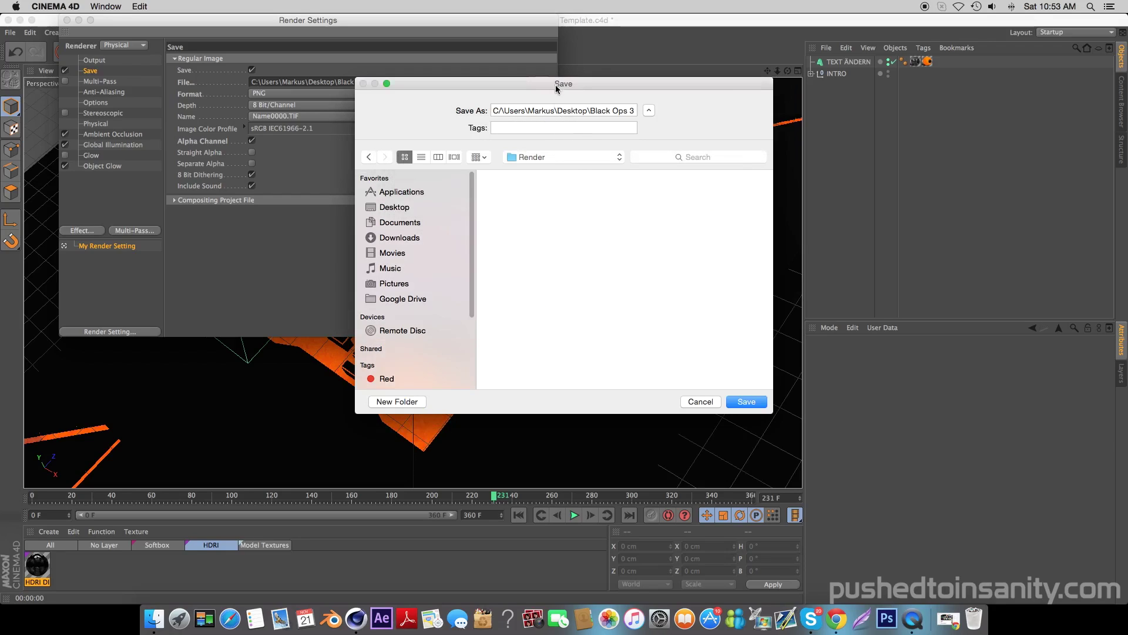
pyautogui.tripleClick(563, 111)
pyautogui.write('render')
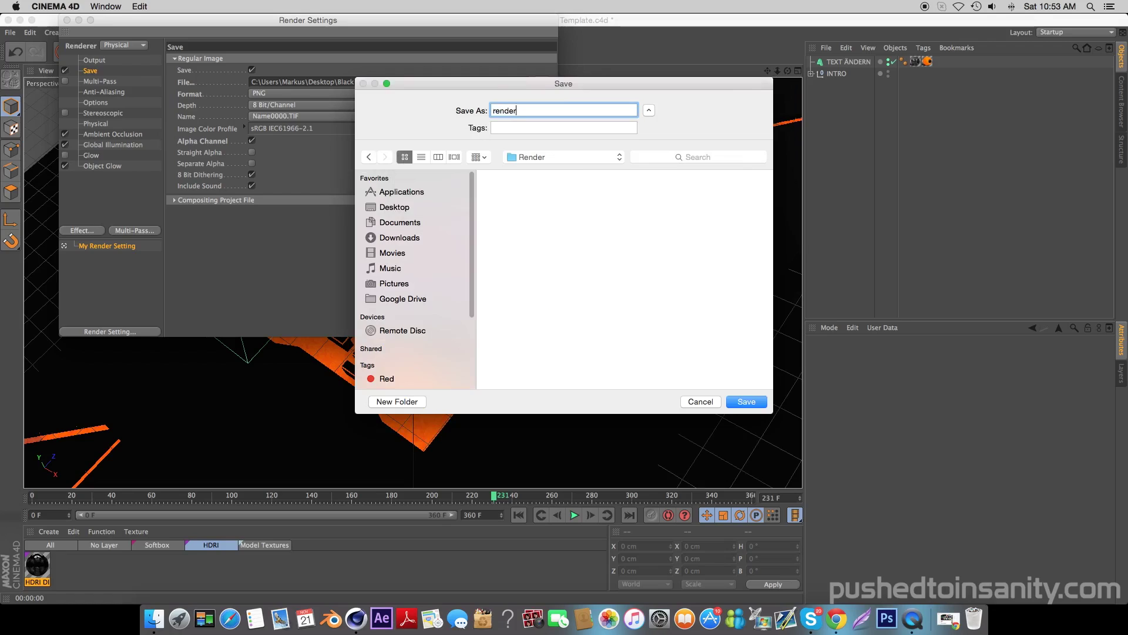
pyautogui.press('Return')
pyautogui.click(67, 20)
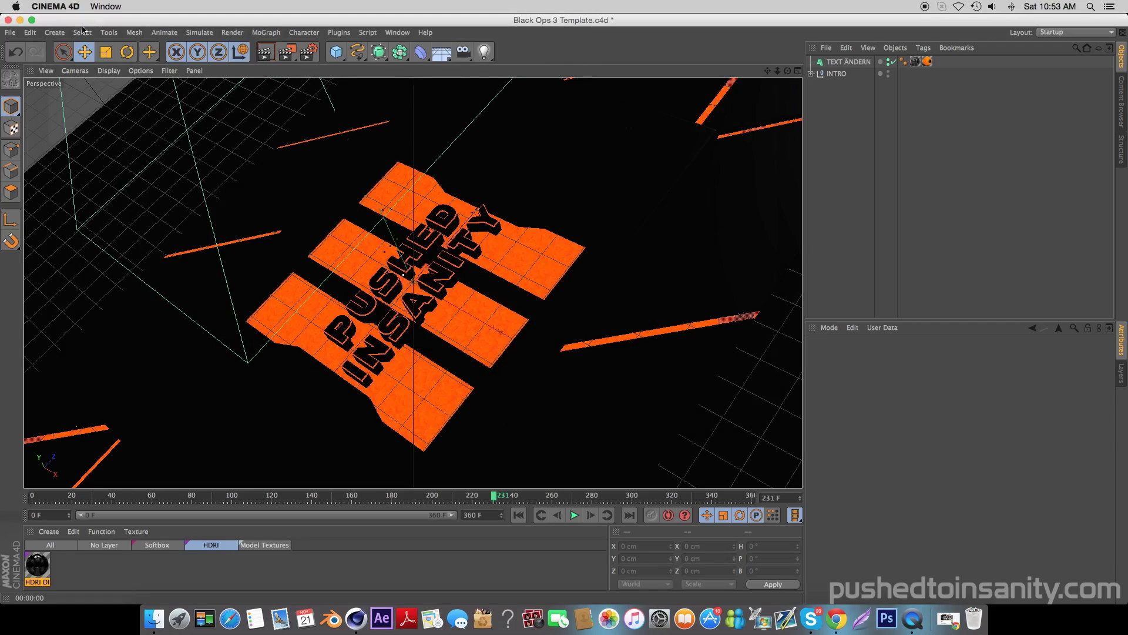
# Step: Render the full animation to the Picture Viewer and zoom the preview to 57%
pyautogui.click(291, 51)
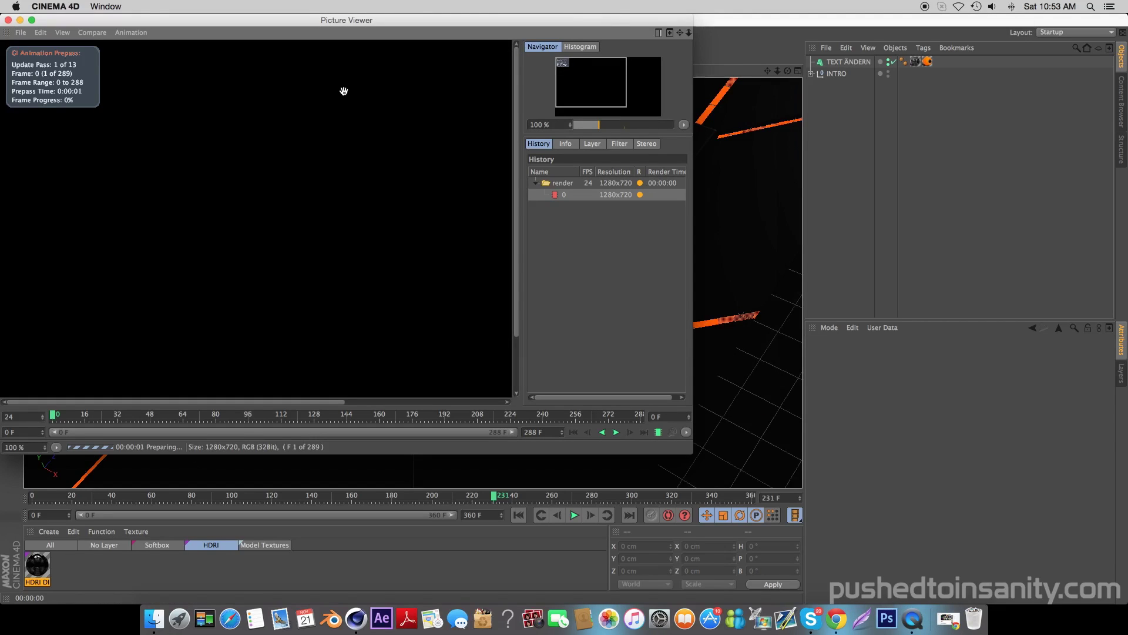
pyautogui.moveTo(588, 127); pyautogui.dragTo(594, 127)
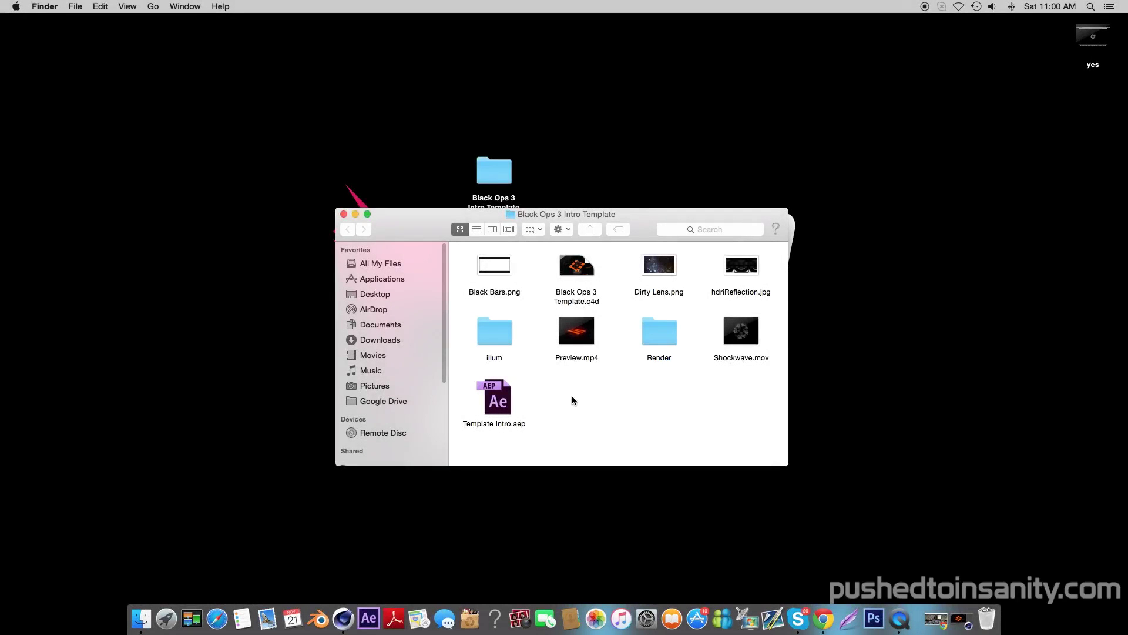
# Step: Open Template Intro.aep in After Effects and minimize the template folder window
pyautogui.doubleClick(507, 405)
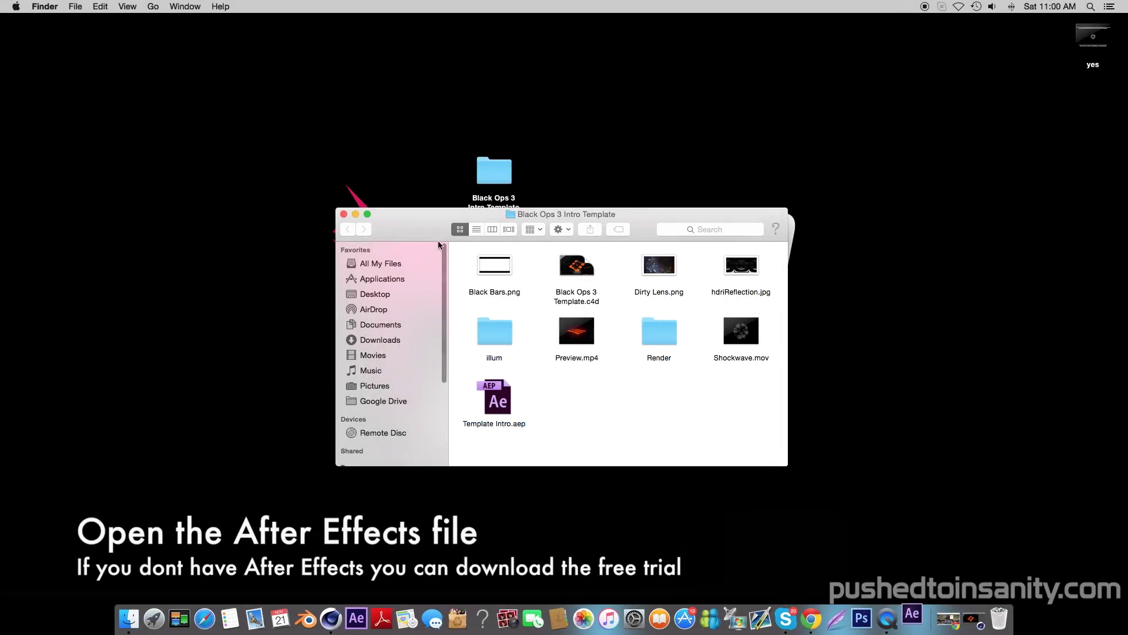
pyautogui.click(355, 214)
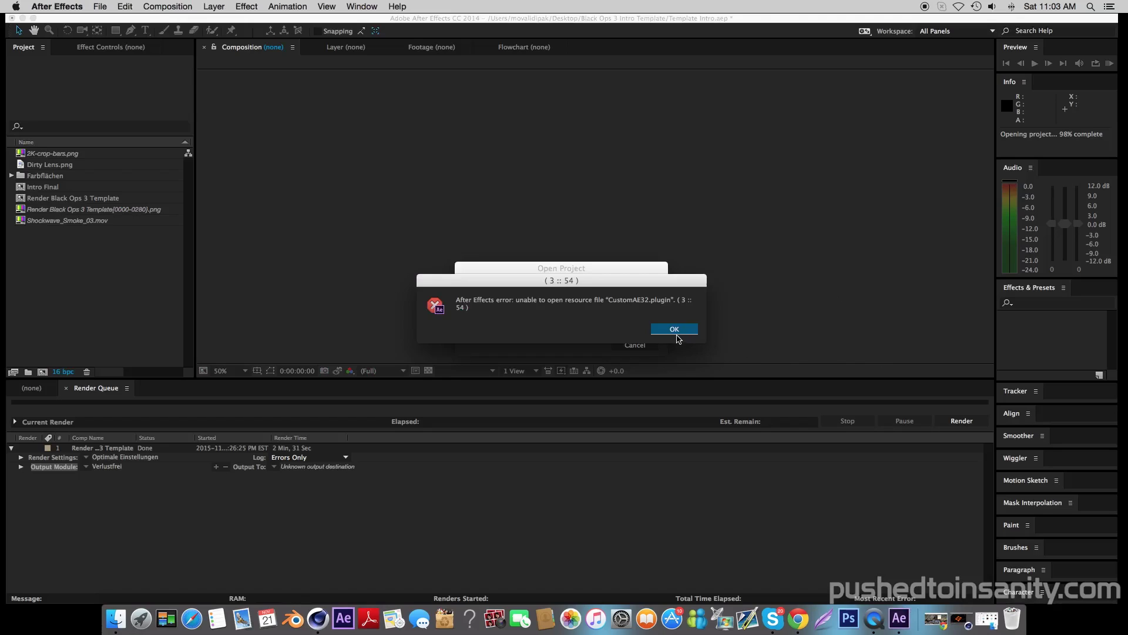
# Step: Dismiss the missing-plugin errors and the ray-tracing warning
pyautogui.click(674, 329)
pyautogui.click(673, 331)
pyautogui.click(673, 331)
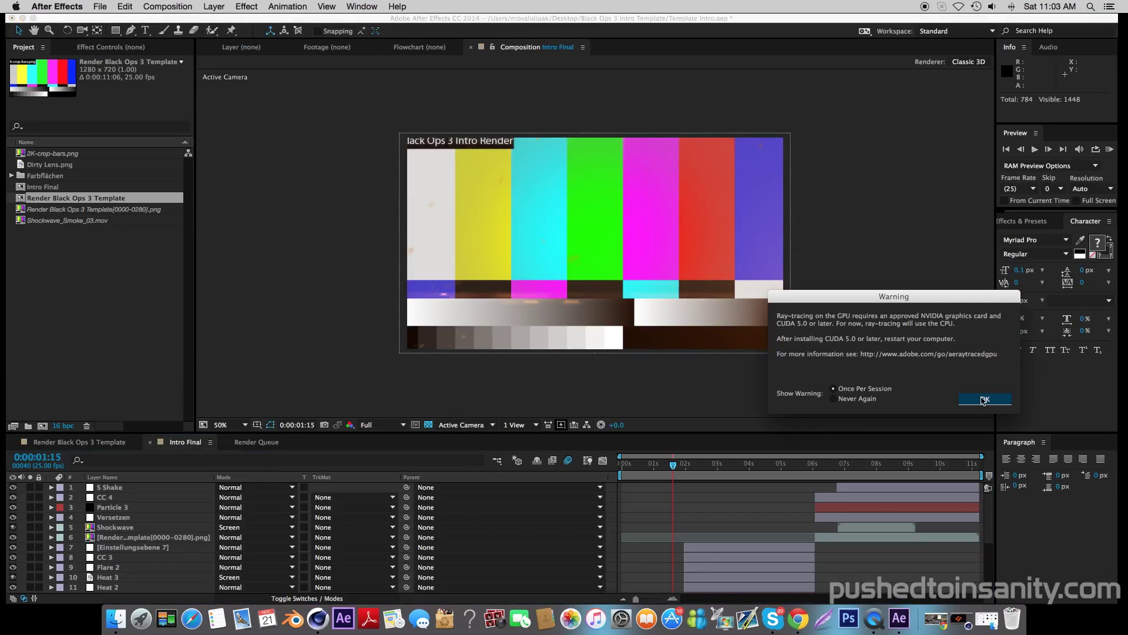
pyautogui.click(983, 400)
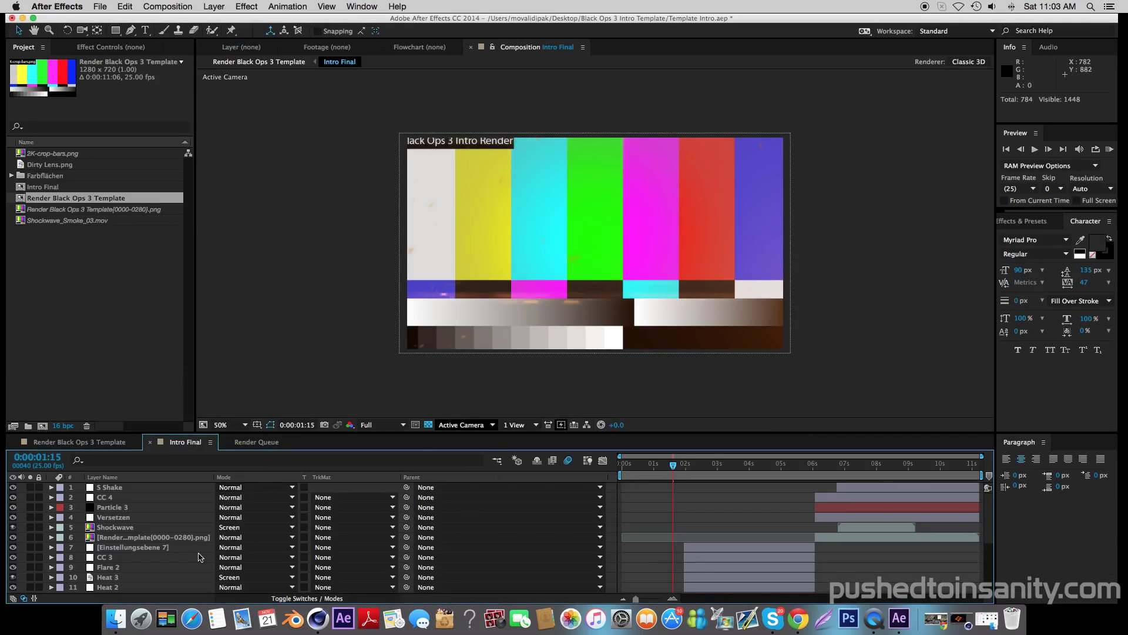
# Step: Replace the missing Shockwave_Smoke_03.mov footage with Shockwave.mov from the template folder
pyautogui.click(115, 527)
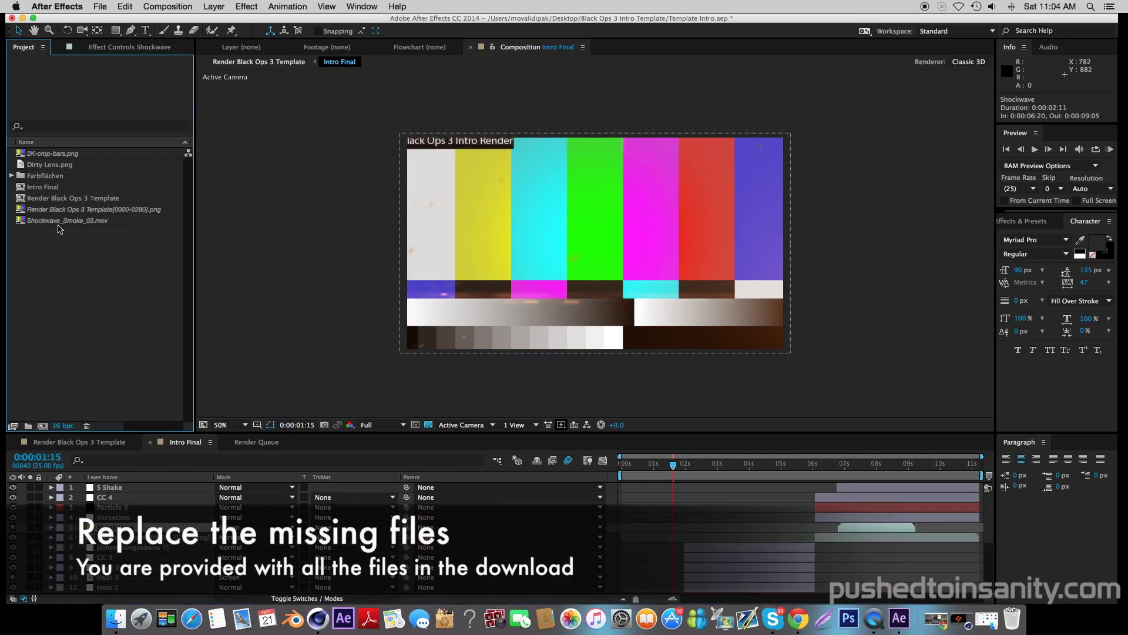
pyautogui.click(62, 221)
pyautogui.rightClick(66, 225)
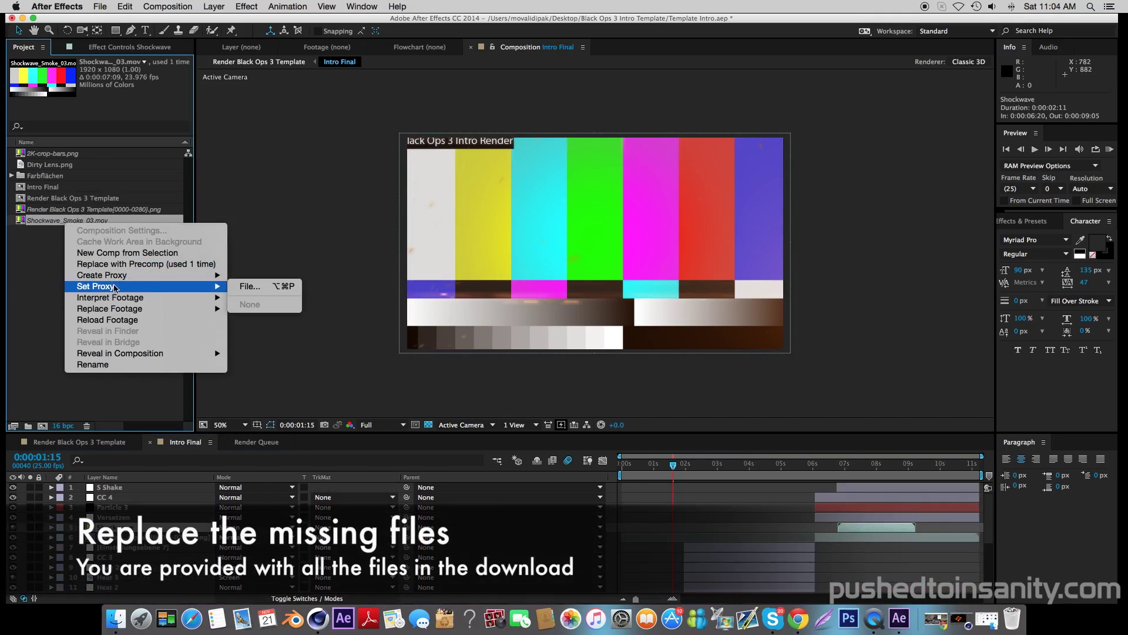
pyautogui.moveTo(126, 300)
pyautogui.click(320, 308)
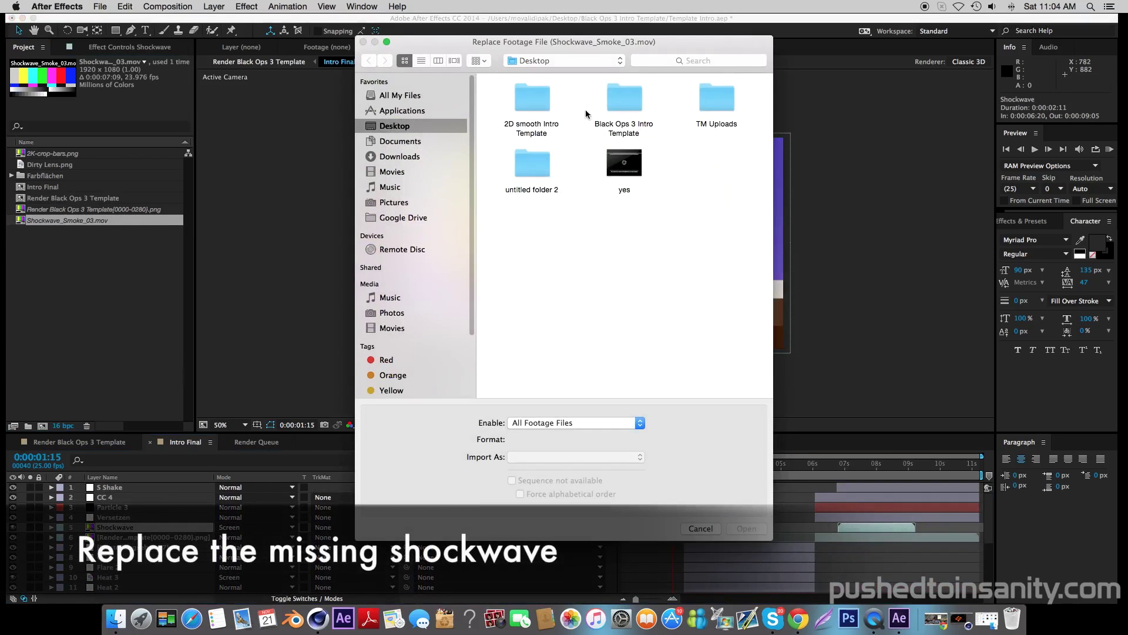
pyautogui.doubleClick(618, 101)
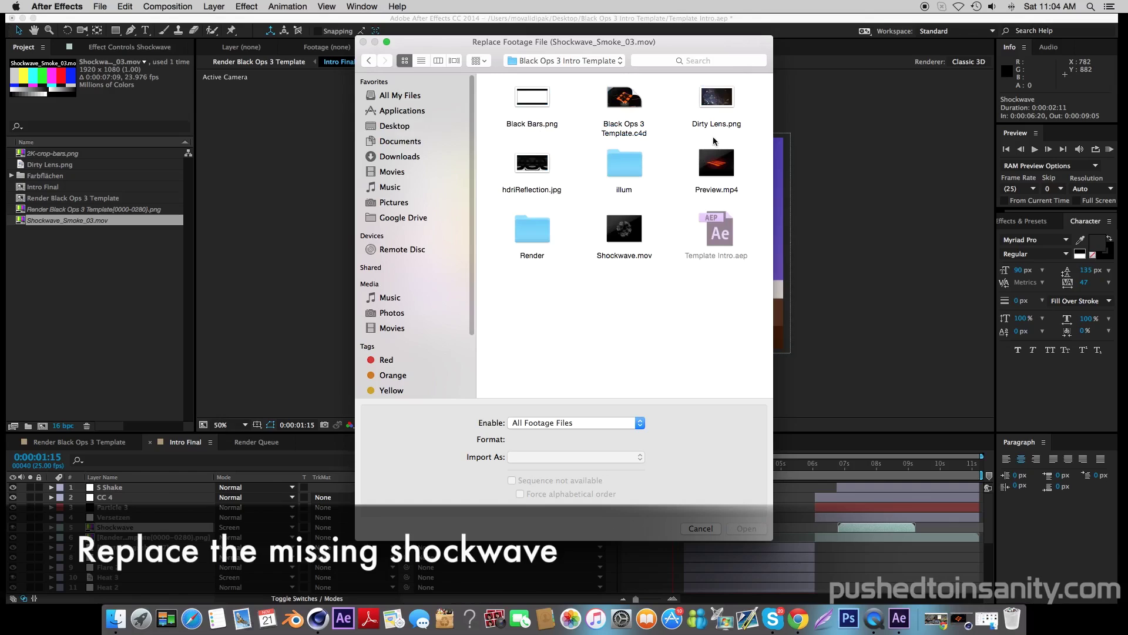
pyautogui.doubleClick(633, 229)
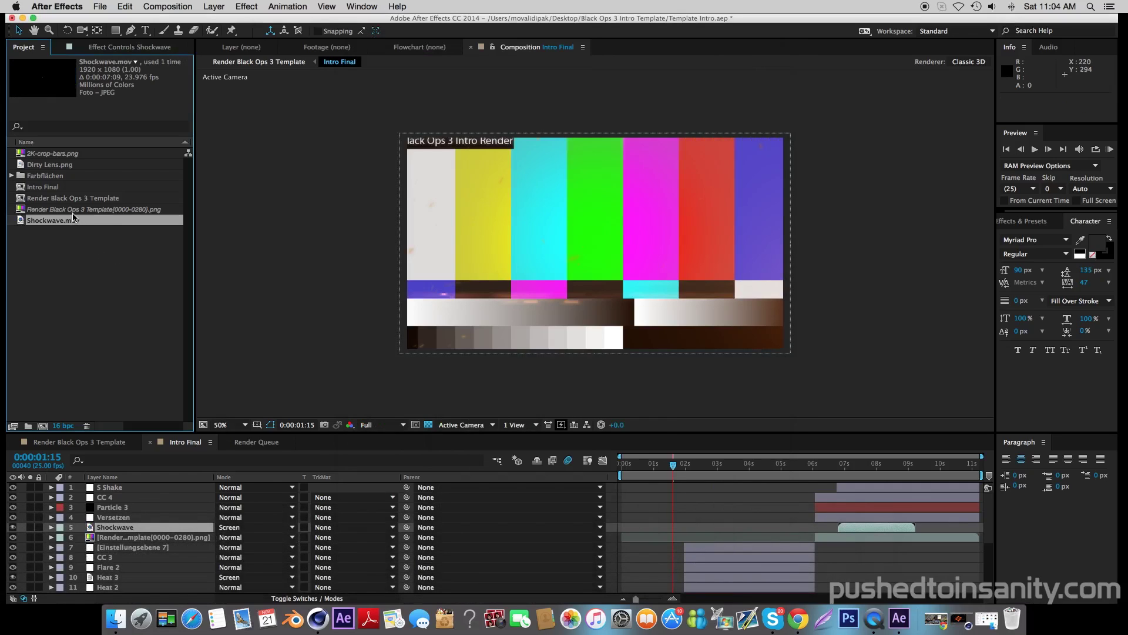
# Step: Replace the missing 2K-crop-bars.png footage with Black Bars.png
pyautogui.click(69, 154)
pyautogui.rightClick(70, 157)
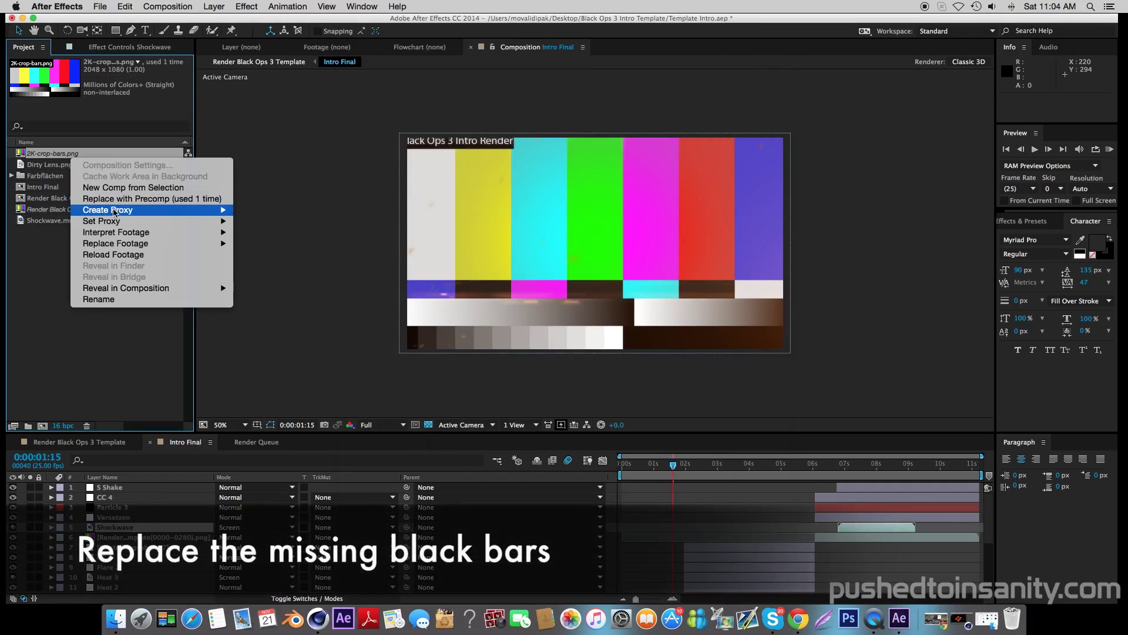
pyautogui.moveTo(125, 246)
pyautogui.click(307, 242)
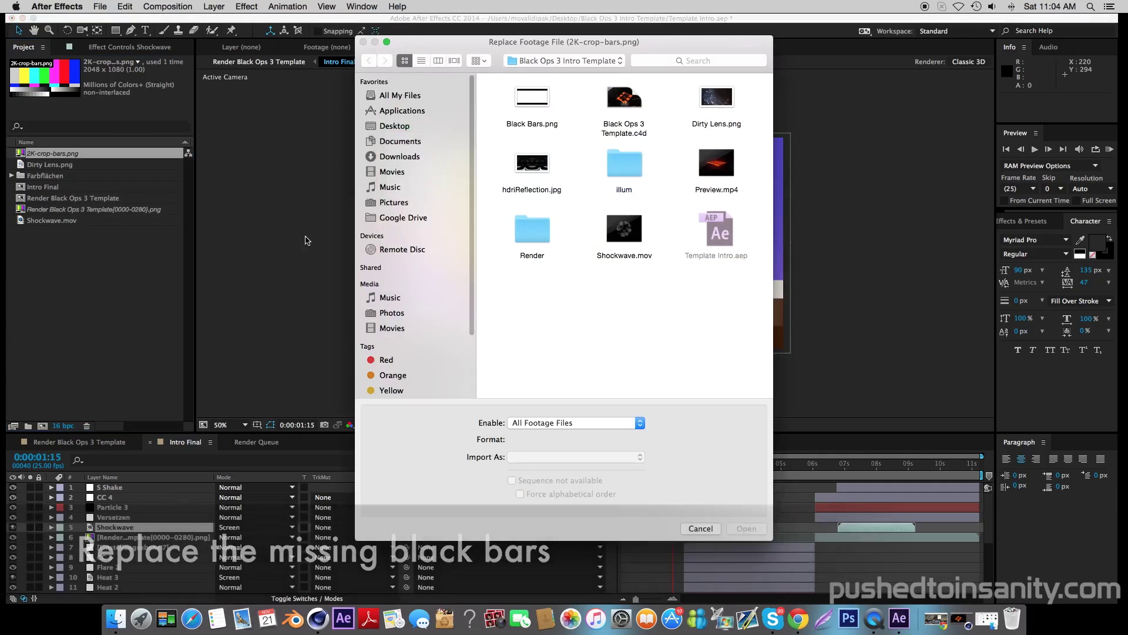
pyautogui.click(530, 110)
pyautogui.doubleClick(529, 110)
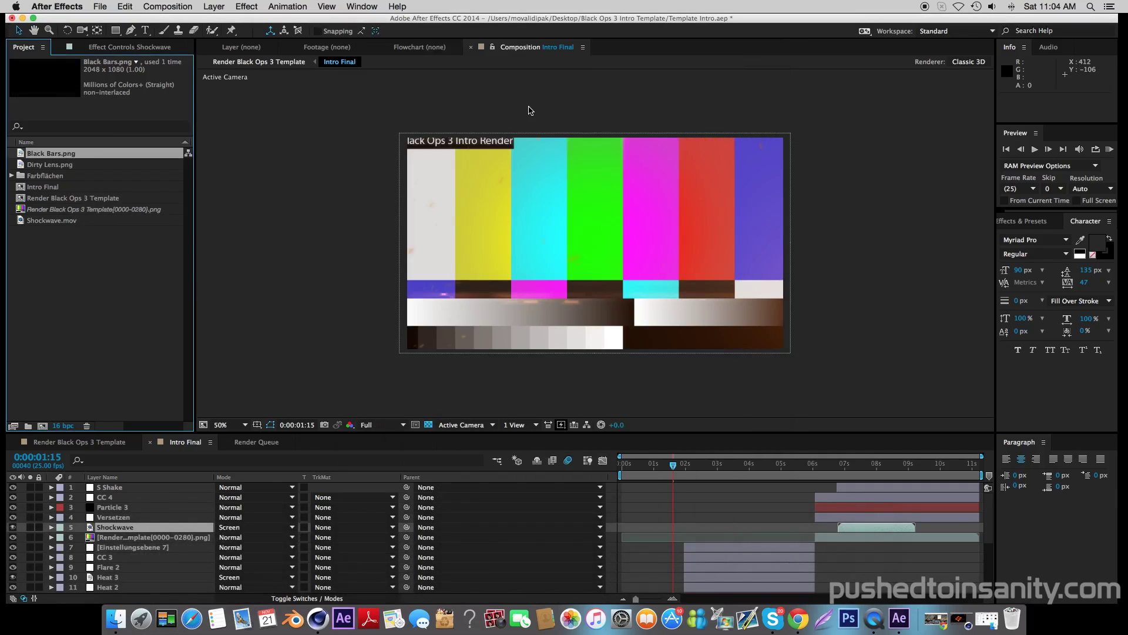
# Step: Start replacing the render sequence footage, browsing to the rendered frames folder on the Desktop
pyautogui.click(91, 209)
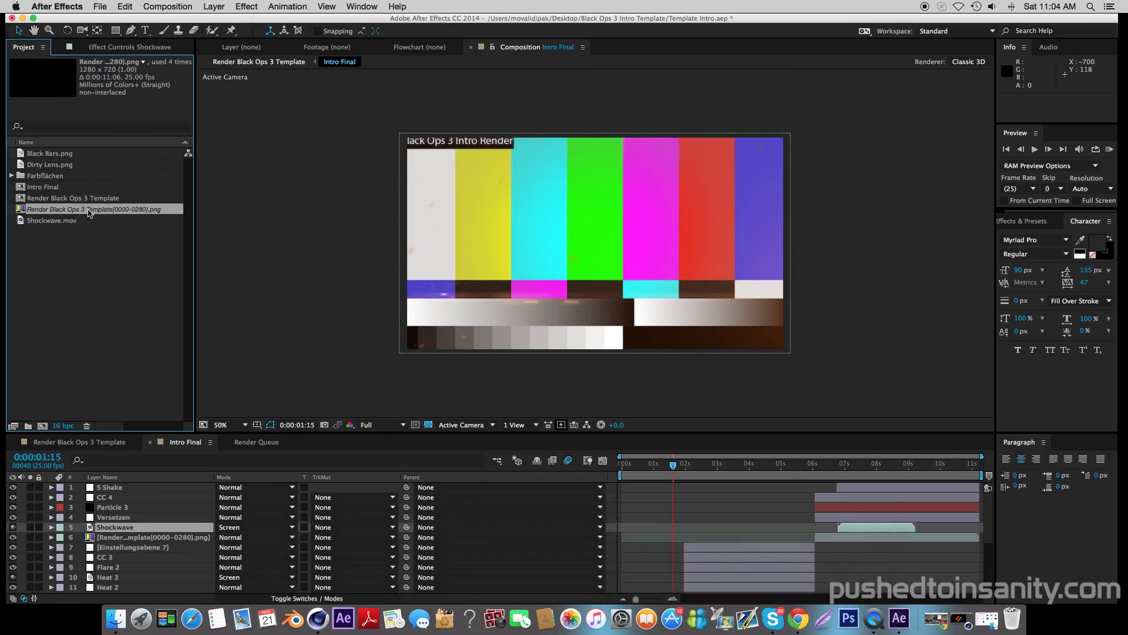
pyautogui.rightClick(108, 213)
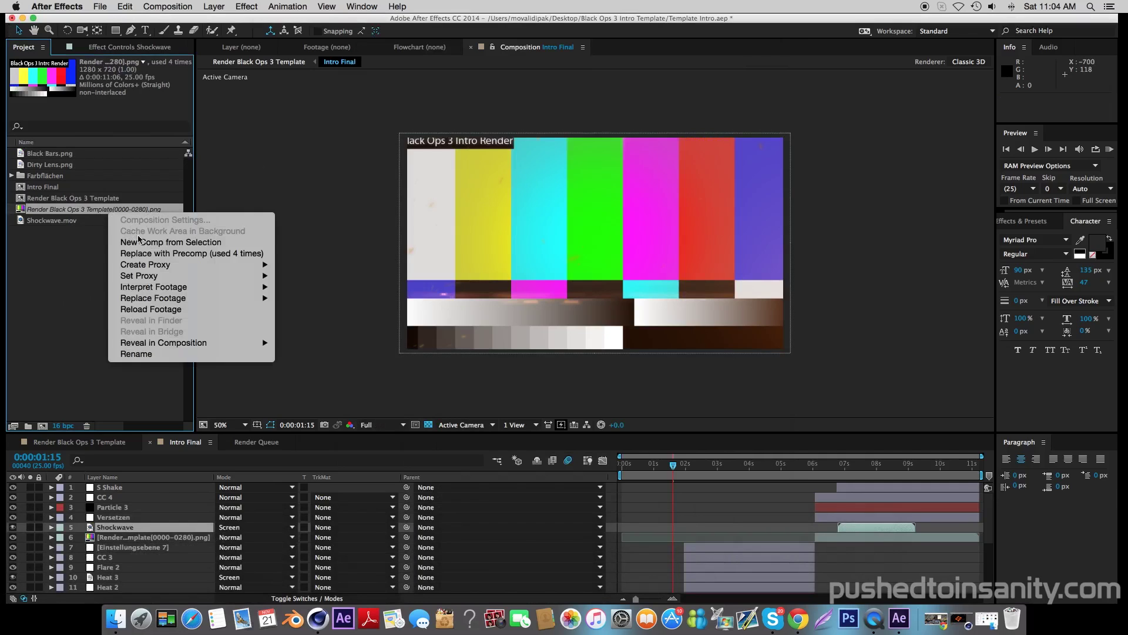
pyautogui.moveTo(171, 298)
pyautogui.click(294, 298)
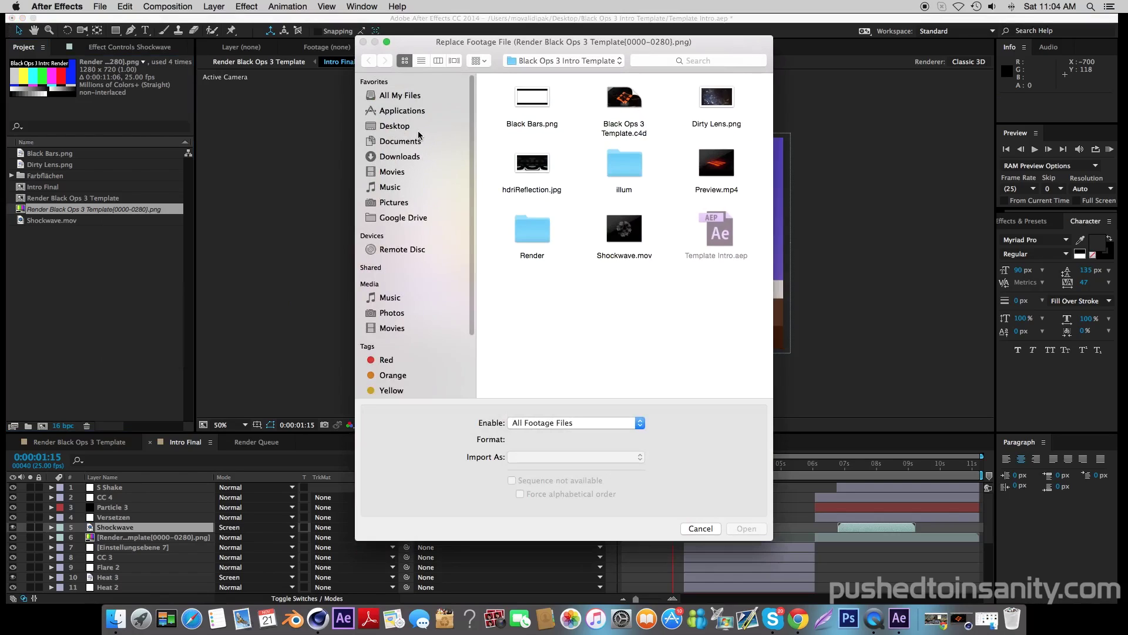
pyautogui.click(413, 129)
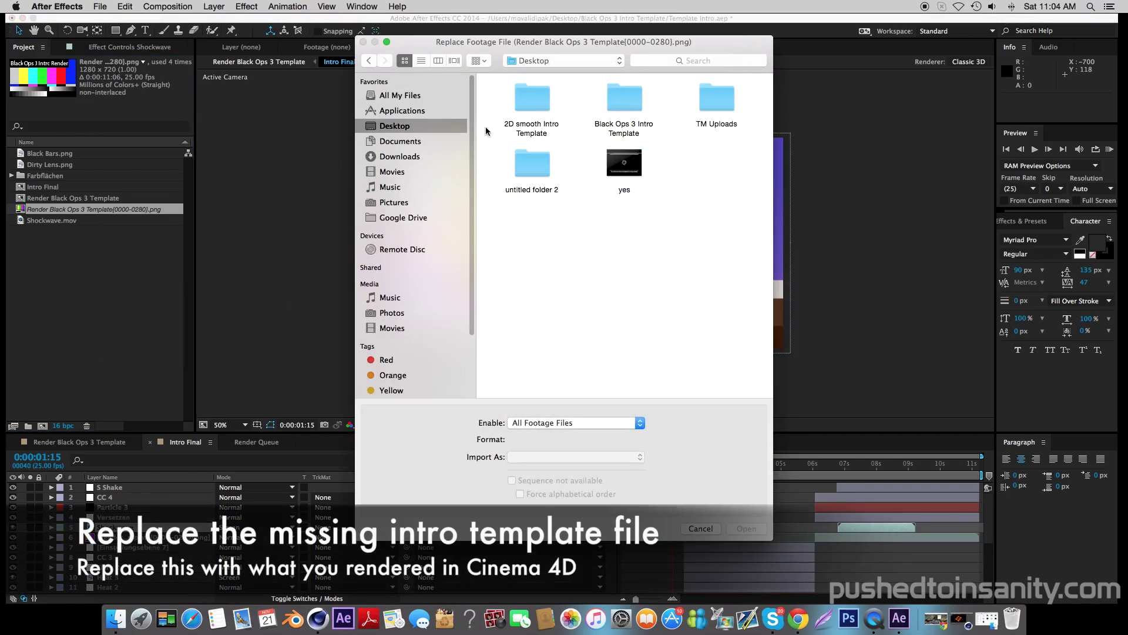
pyautogui.doubleClick(619, 124)
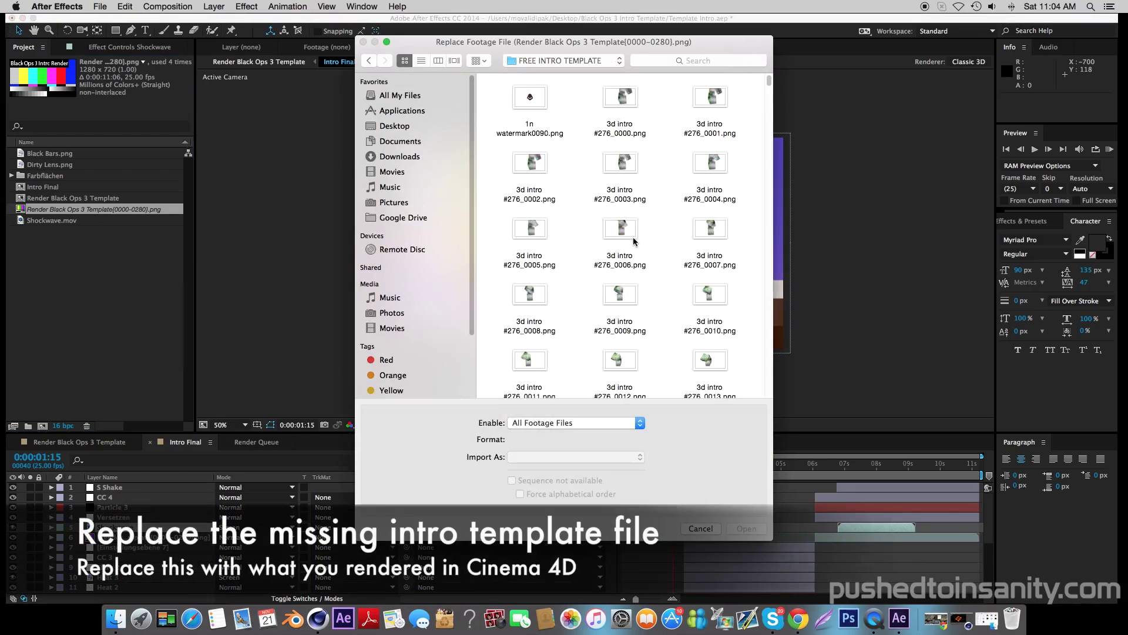
# Step: Select allure intro0000.png and enable PNG Sequence
pyautogui.scroll(-10, 634, 241)
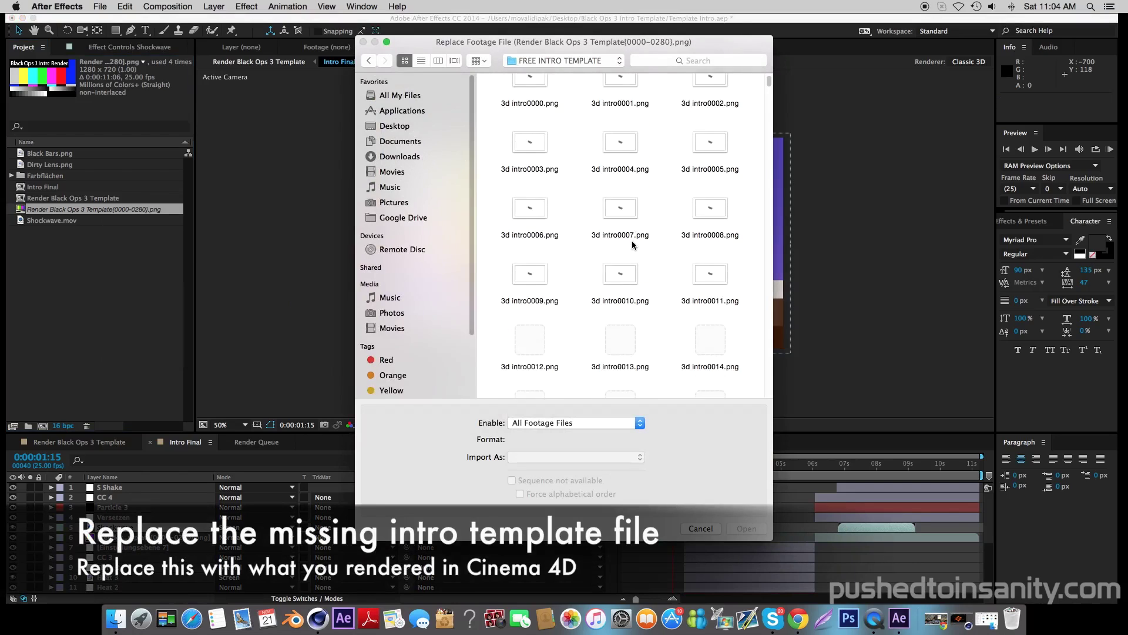
pyautogui.scroll(-5, 633, 241)
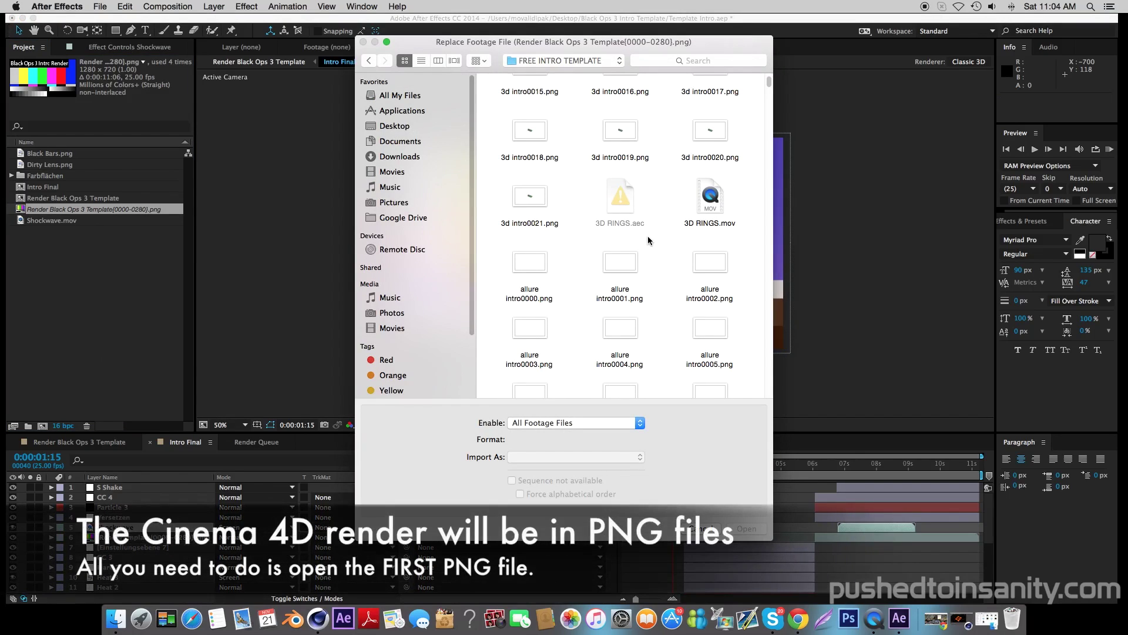
pyautogui.scroll(-1, 552, 277)
pyautogui.moveTo(496, 250); pyautogui.dragTo(729, 380)
pyautogui.scroll(5, 671, 291)
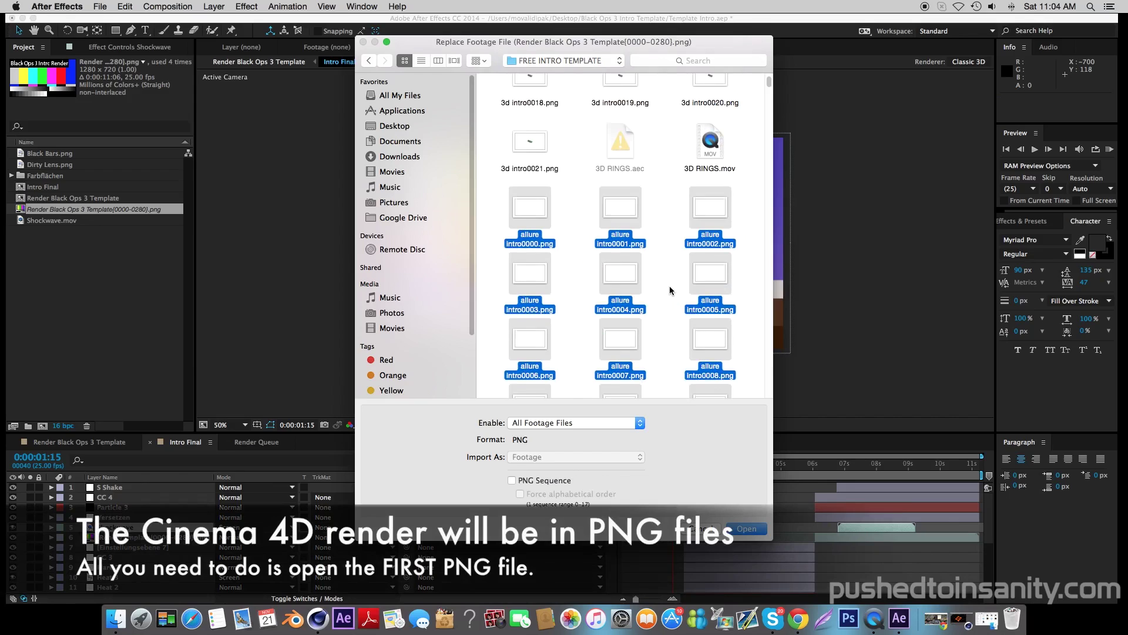
pyautogui.click(569, 253)
pyautogui.click(536, 221)
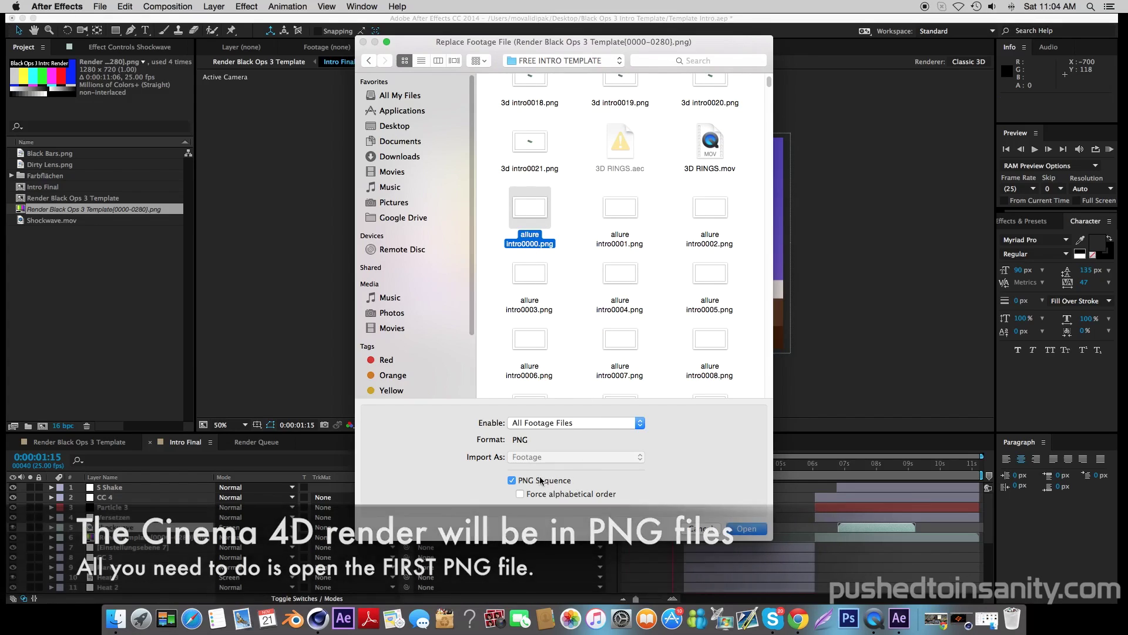
# Step: Link the allure intro PNG sequence, then add Intro Final to the render queue and render
pyautogui.click(747, 528)
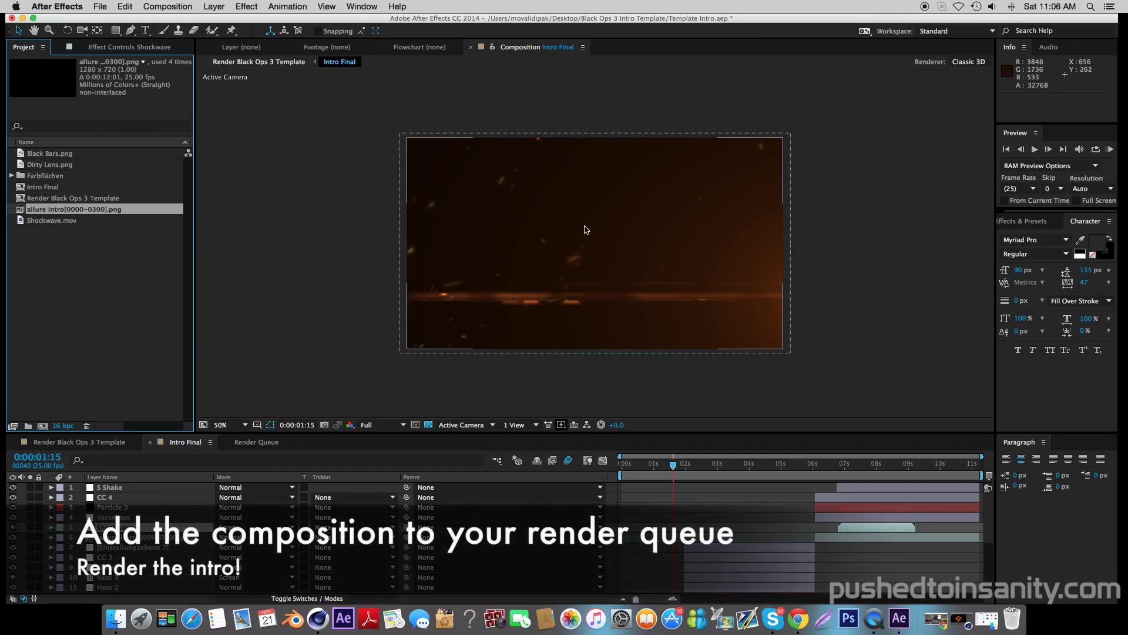
pyautogui.click(159, 509)
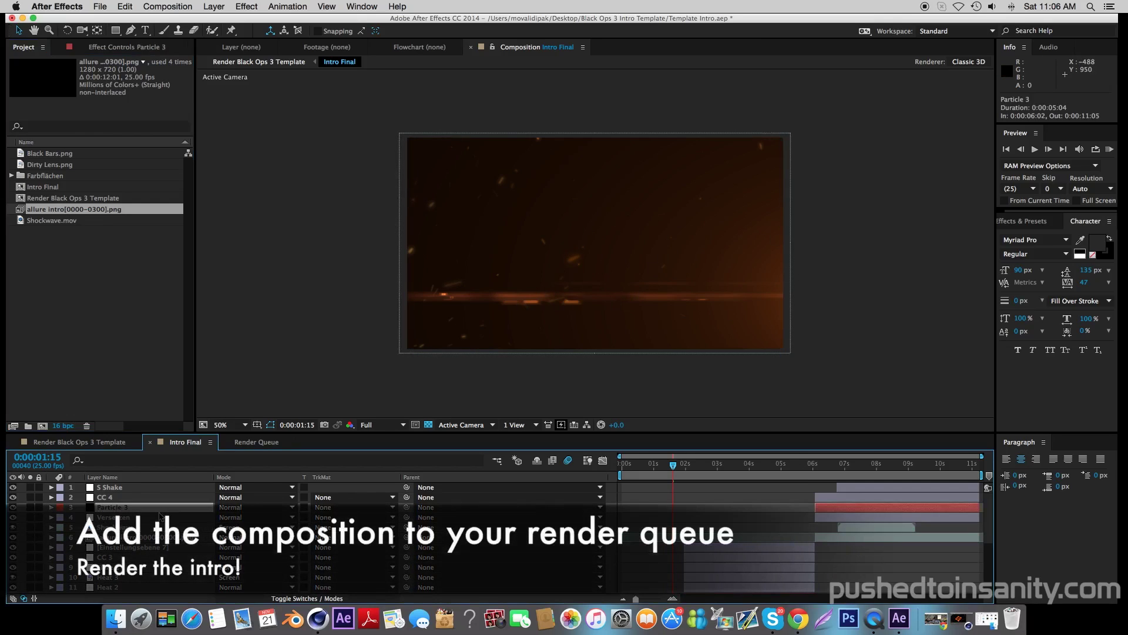
pyautogui.click(187, 6)
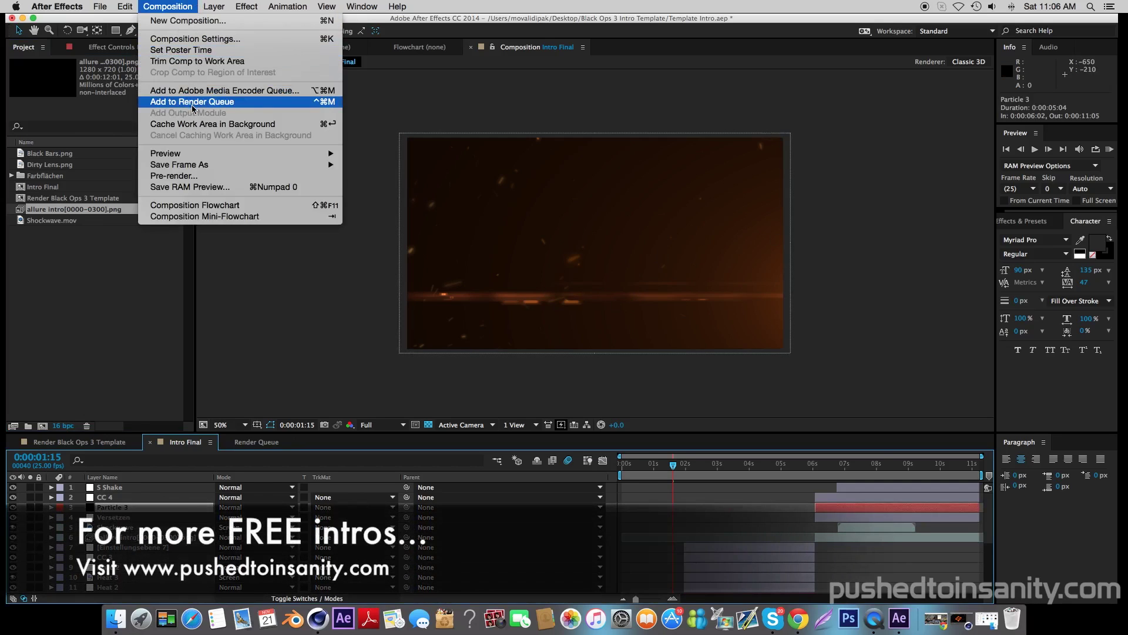
pyautogui.click(195, 103)
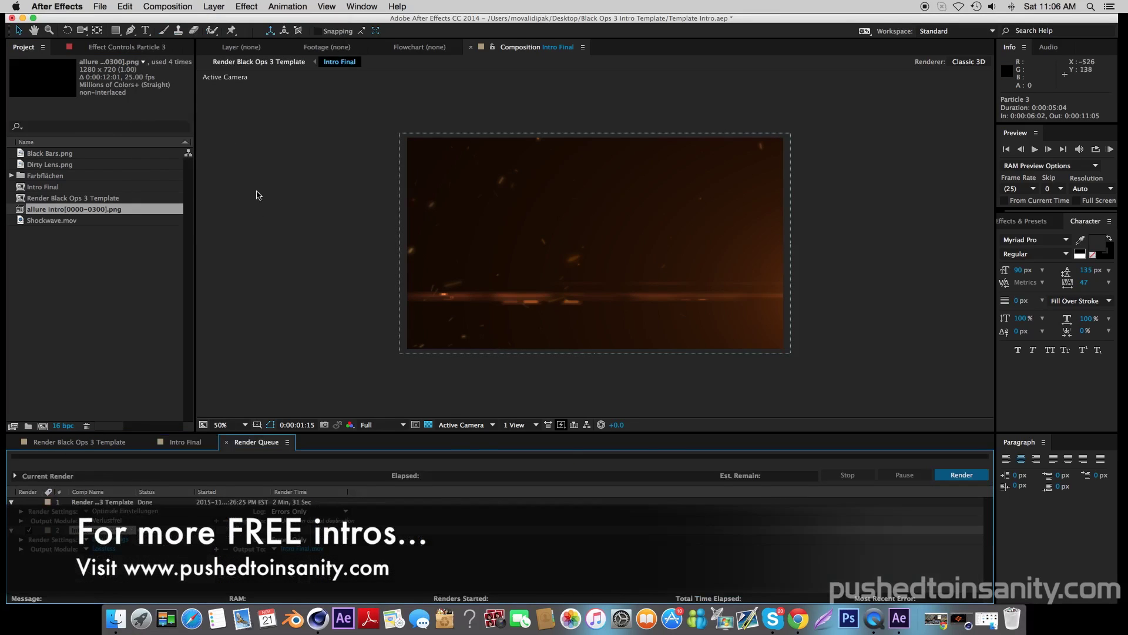
pyautogui.click(955, 475)
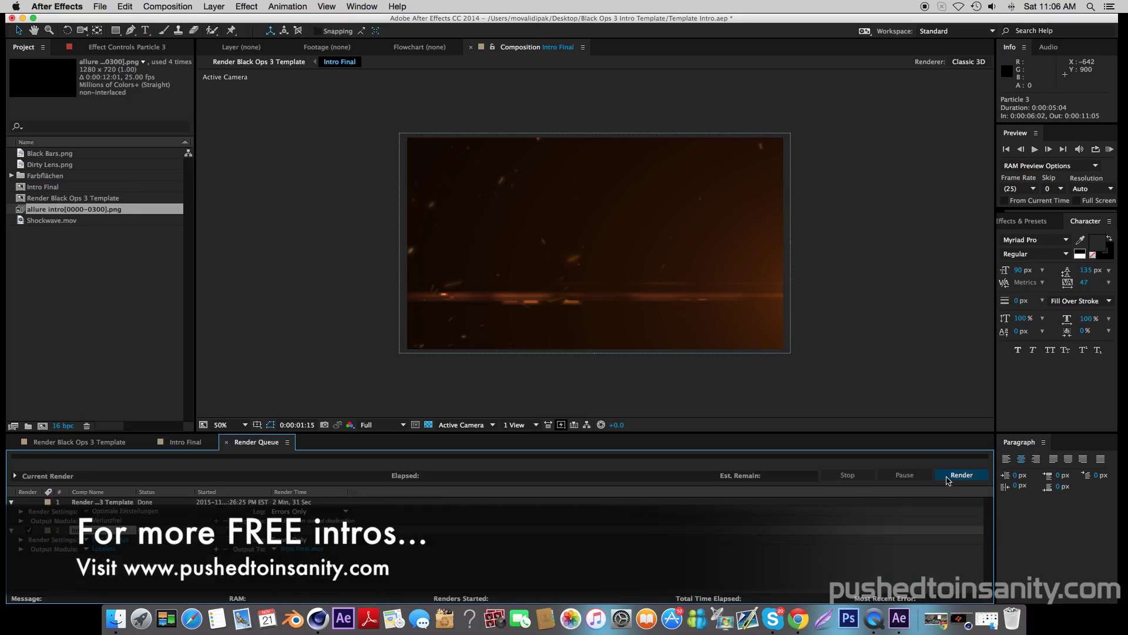